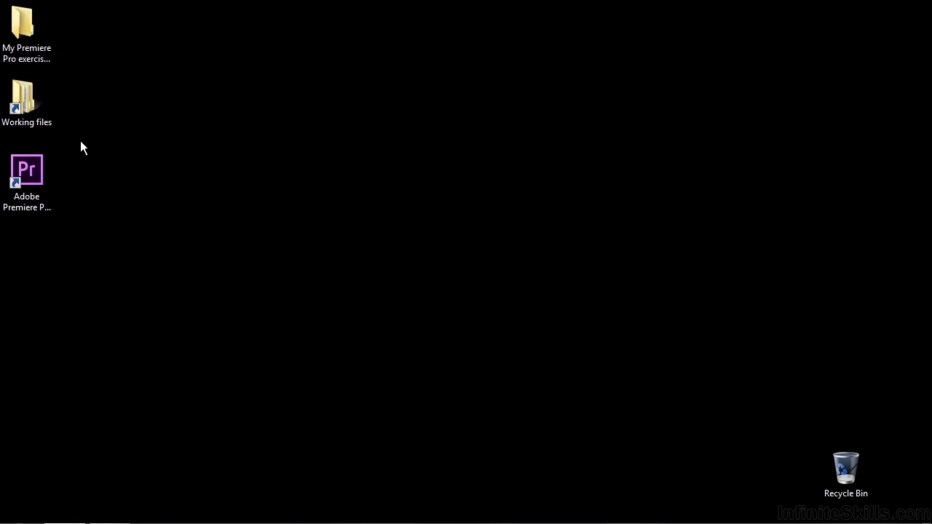
Open 1704-adjust audio timeline.prproj from the projects folder in Working files
{"action": "double_click", "coordinate": [32, 109]}
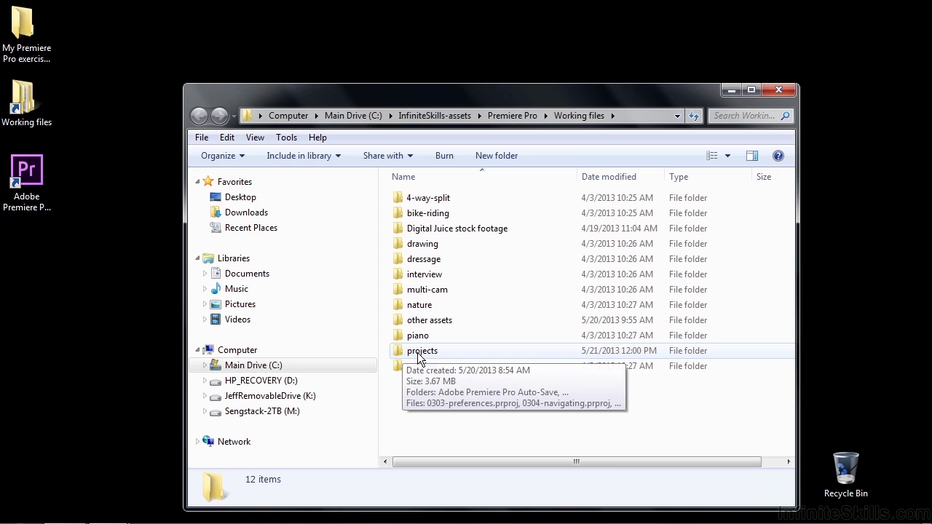
{"action": "double_click", "coordinate": [420, 352]}
{"action": "left_click_drag", "start_coordinate": [791, 205], "coordinate": [788, 389]}
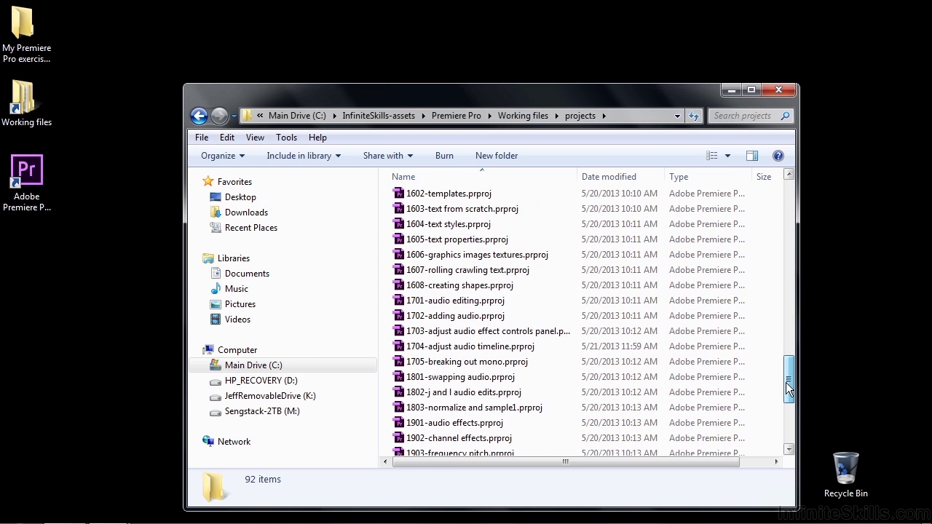
{"action": "double_click", "coordinate": [437, 348]}
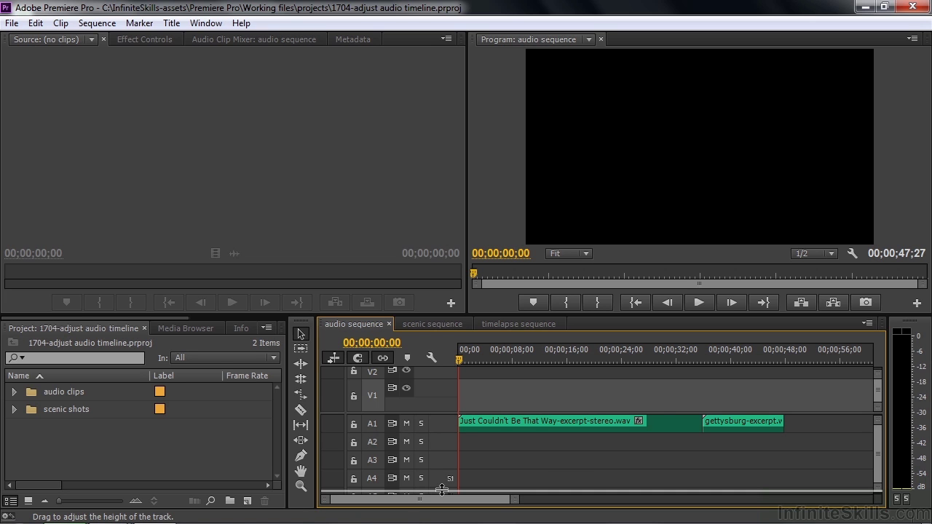
Expand track A1 to show both clips' stereo waveforms, then play the opening seconds
{"action": "left_click_drag", "start_coordinate": [441, 433], "coordinate": [440, 490]}
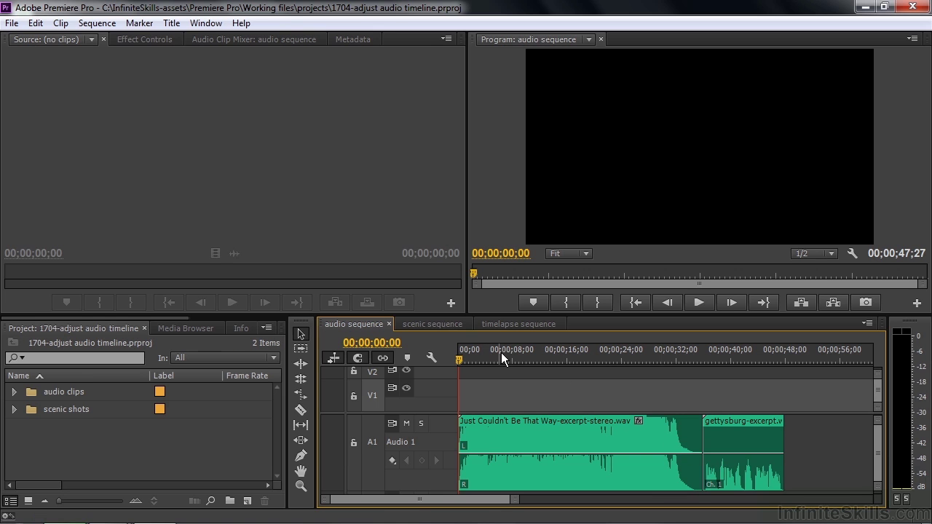
{"action": "key", "text": "space"}
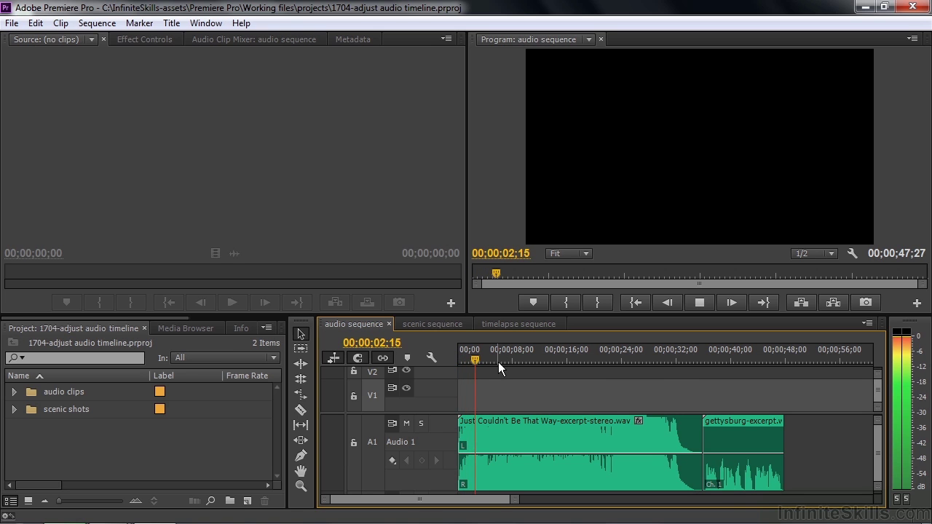
{"action": "key", "text": "space"}
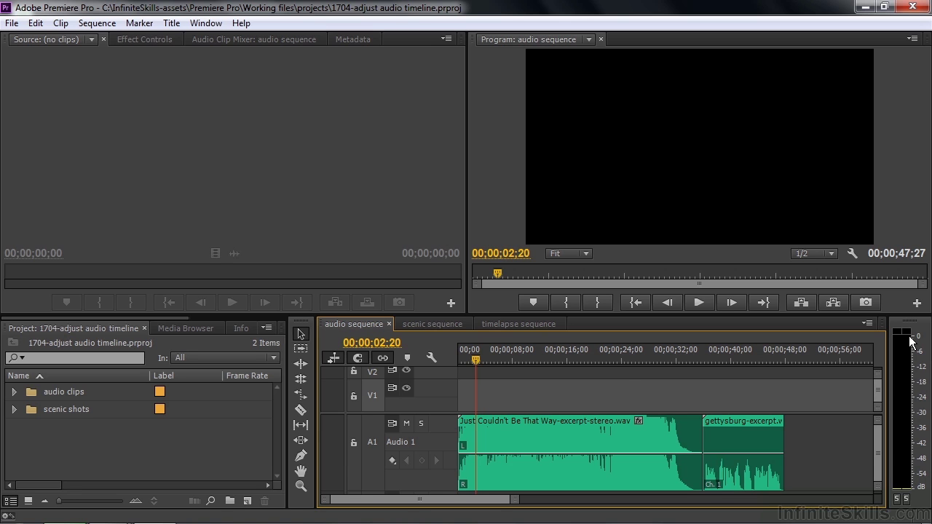
Show the music clip's Volume Level in Effect Controls and pull its volume down about 11 dB
{"action": "left_click", "coordinate": [531, 441]}
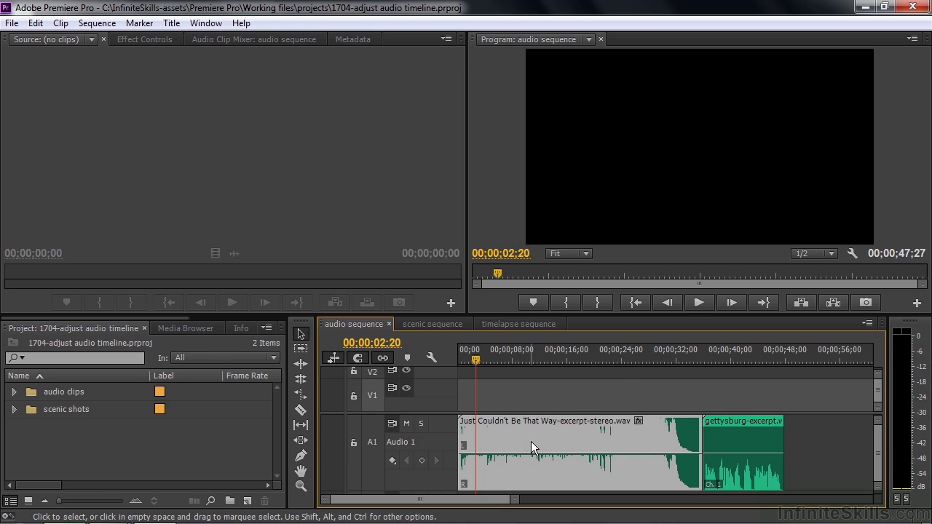
{"action": "left_click", "coordinate": [143, 41]}
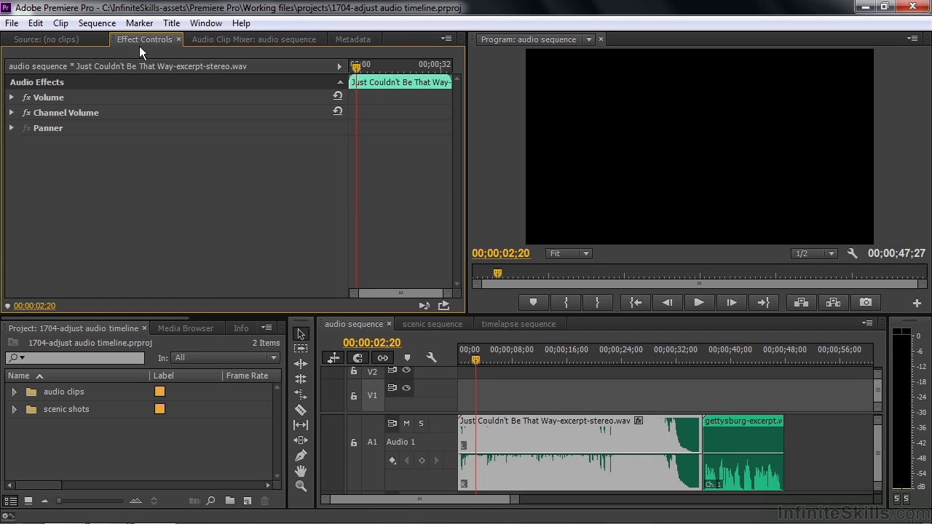
{"action": "left_click", "coordinate": [11, 99]}
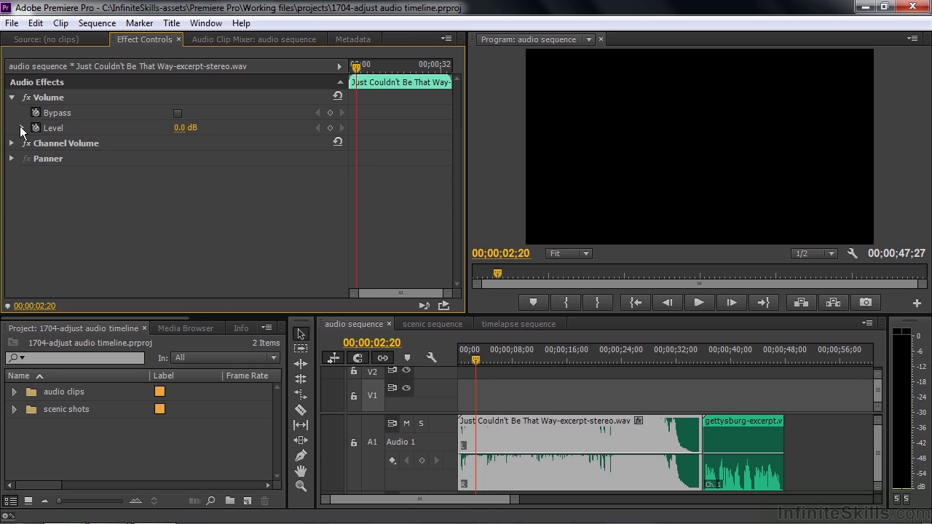
{"action": "left_click", "coordinate": [22, 128]}
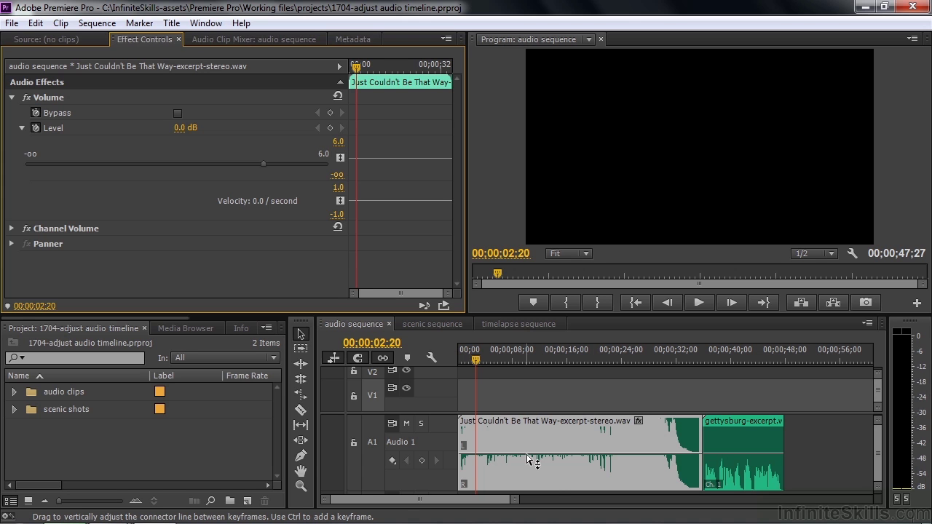
{"action": "left_click_drag", "start_coordinate": [527, 455], "coordinate": [527, 478]}
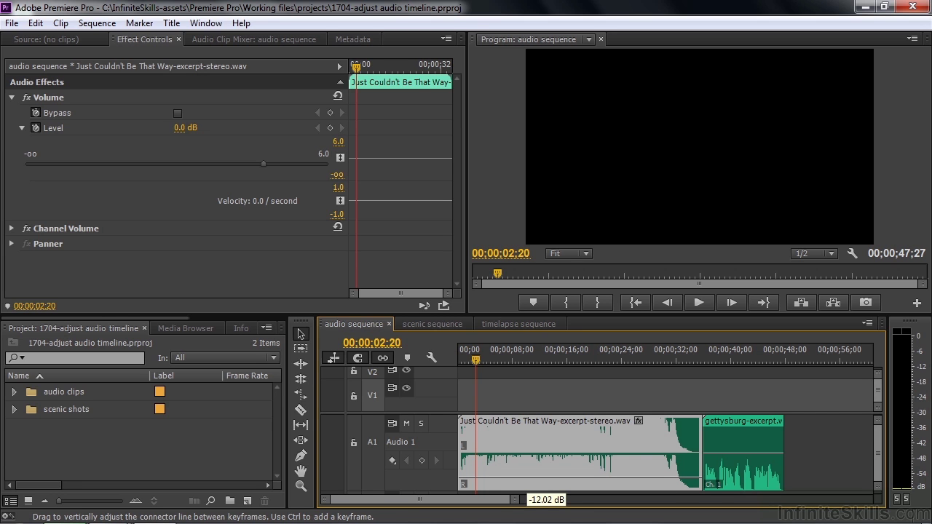
Settle the Just Couldn't Be That Way clip's volume line at -11.6 dB
{"action": "left_click_drag", "start_coordinate": [527, 478], "coordinate": [527, 477]}
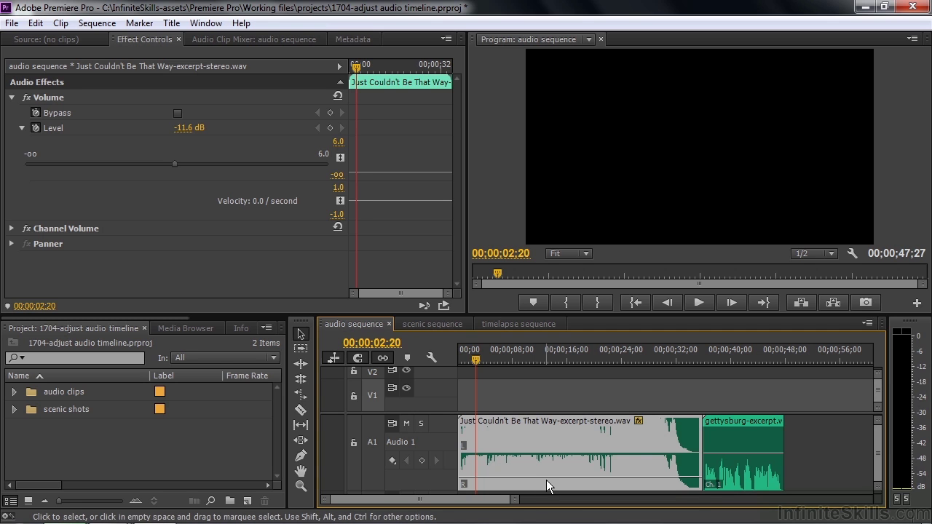
Play back the sequence to hear the quieter music
{"action": "key", "text": "space"}
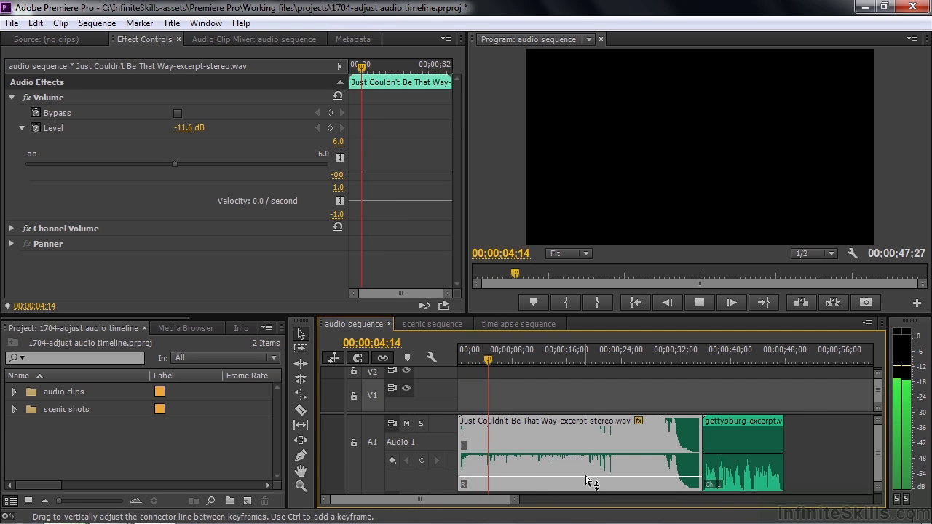
{"action": "key", "text": "space"}
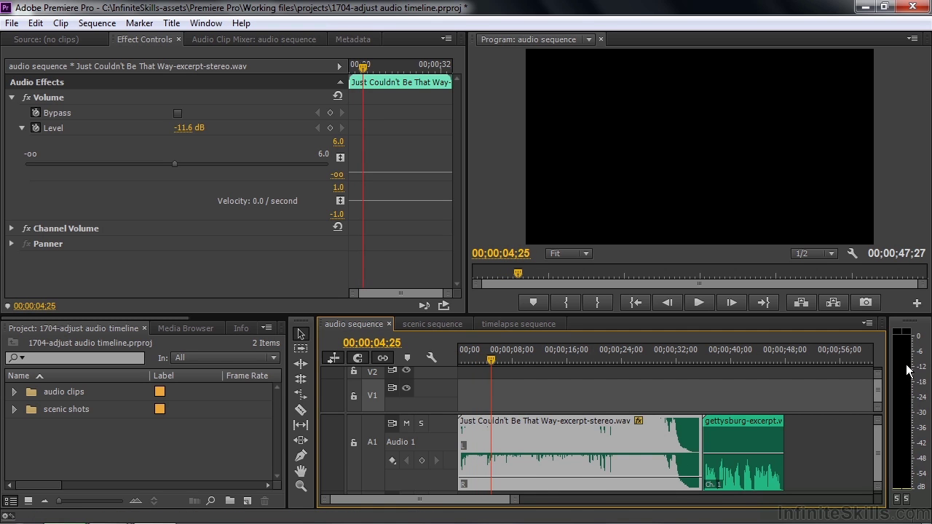
{"action": "key", "text": "space"}
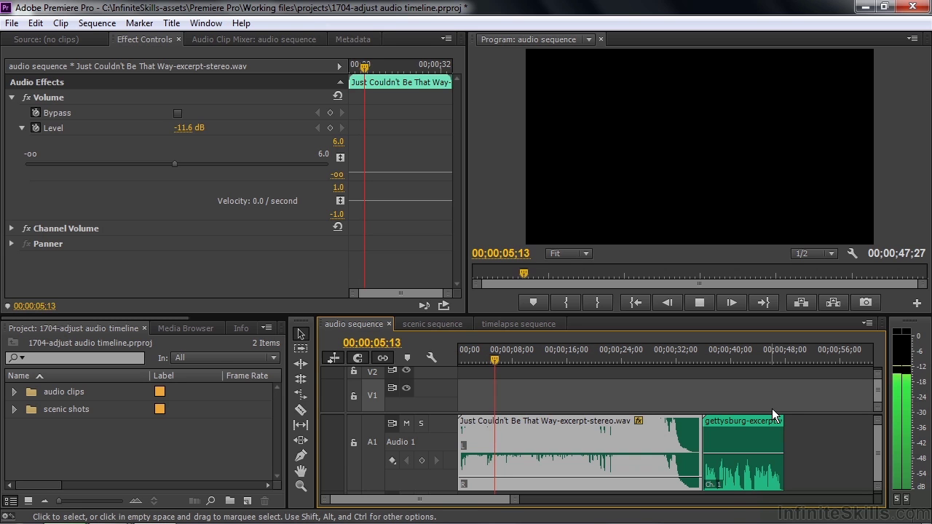
{"action": "key", "text": "space"}
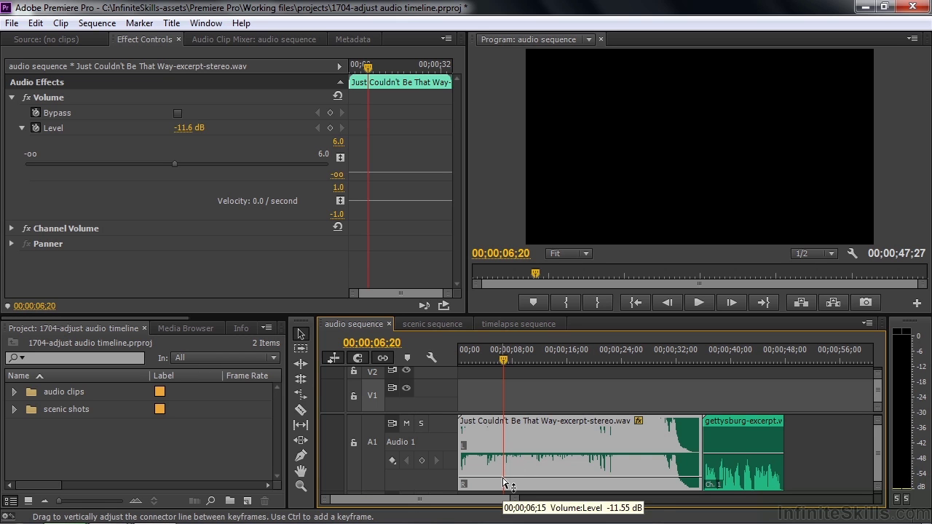
Preview the gettysburg clip from 37;20 and raise its volume to the 6 dB maximum
{"action": "left_click", "coordinate": [717, 352]}
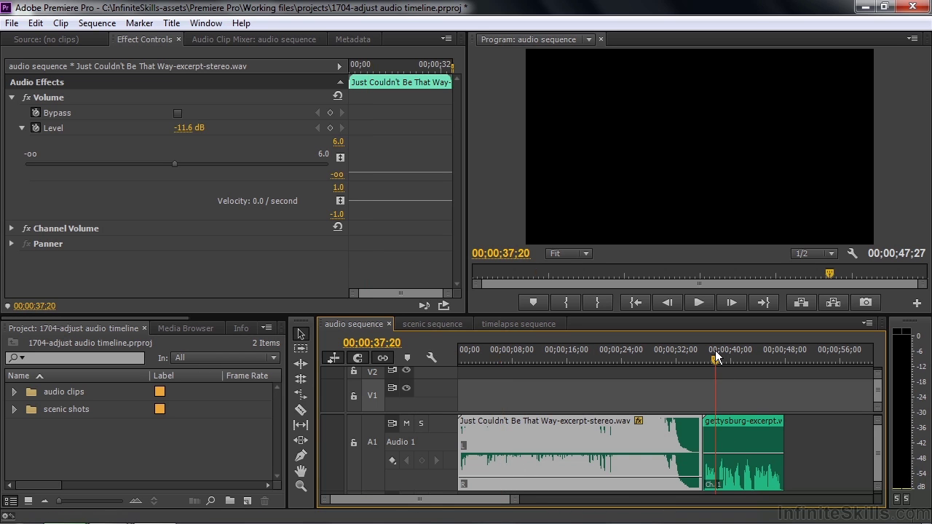
{"action": "key", "text": "space"}
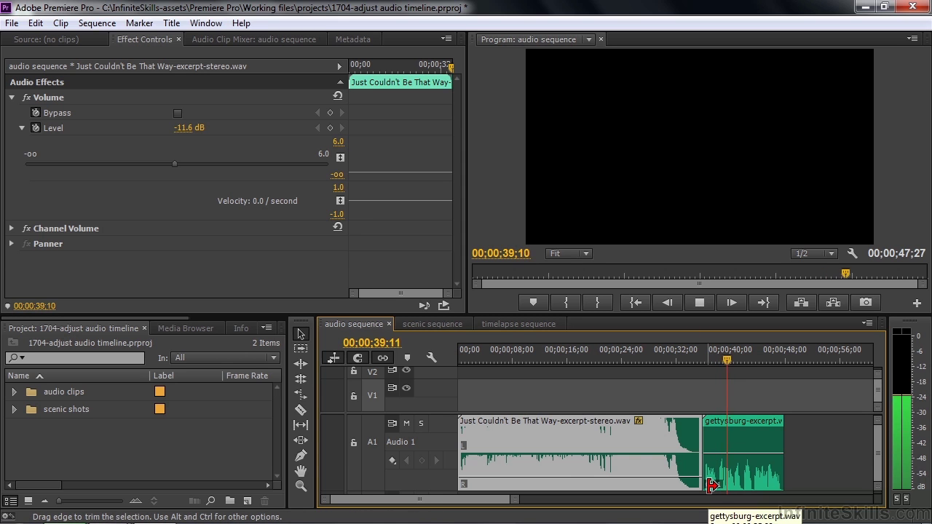
{"action": "key", "text": "space"}
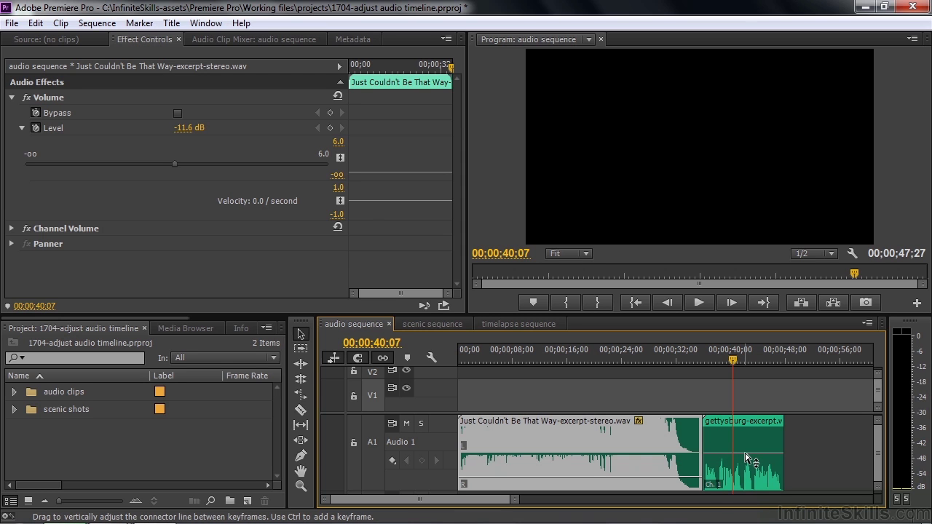
{"action": "left_click_drag", "start_coordinate": [747, 459], "coordinate": [747, 420]}
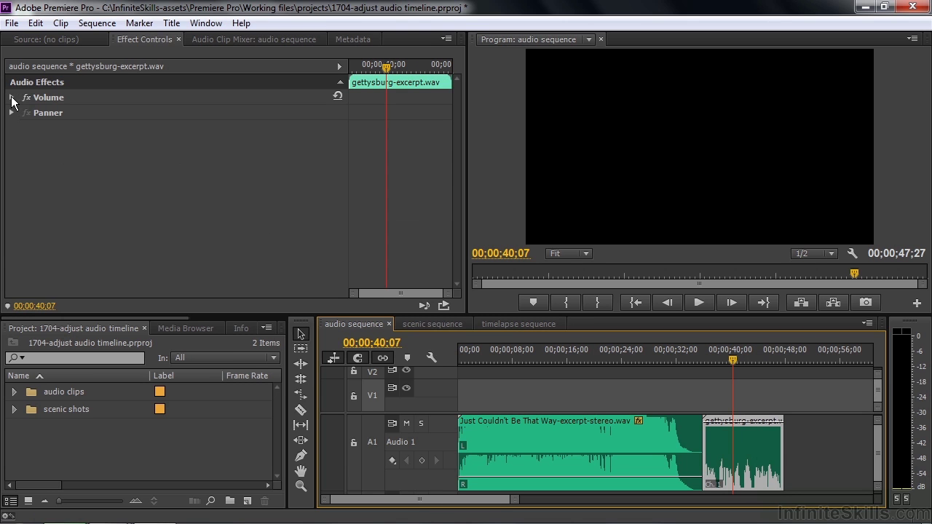
Show the gettysburg clip's Volume Level, play it, and undo the boost to 0.0 dB
{"action": "left_click", "coordinate": [11, 98]}
{"action": "left_click", "coordinate": [22, 128]}
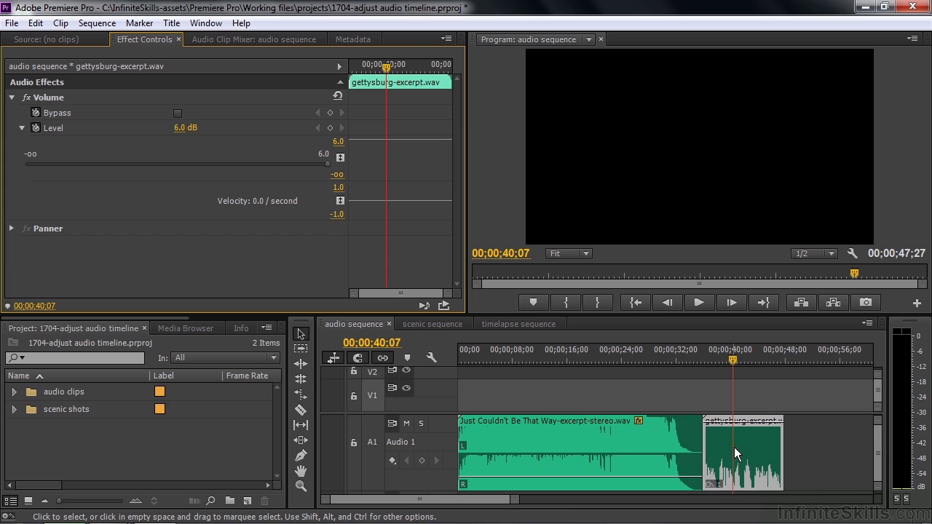
{"action": "key", "text": "space"}
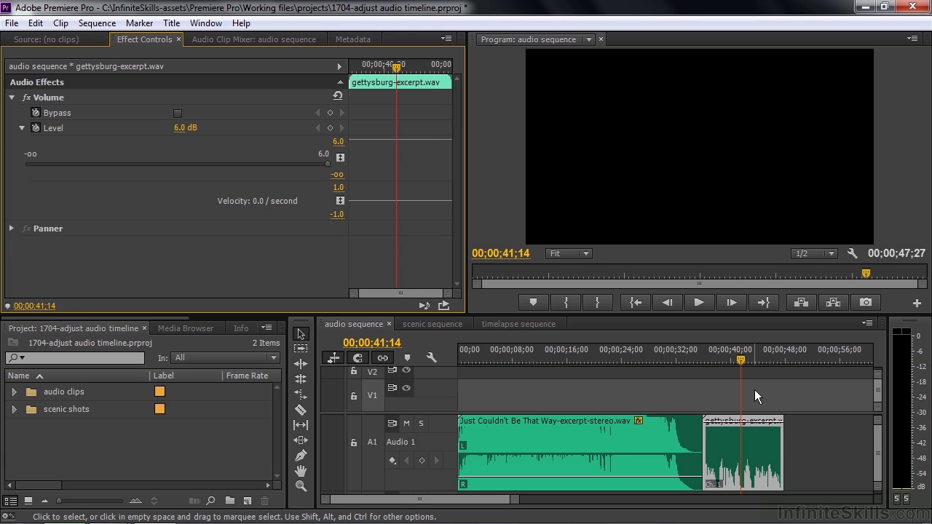
{"action": "key", "text": "ctrl+z"}
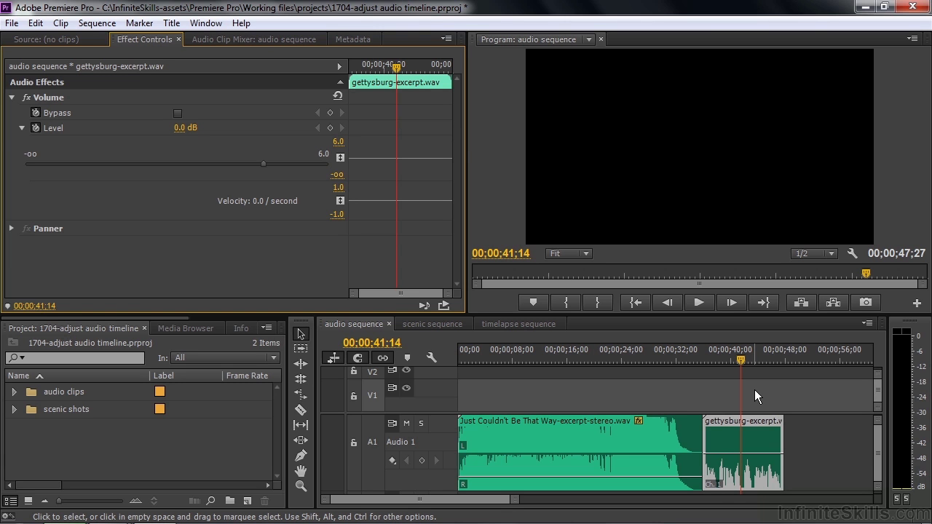
Apply a 12 dB audio gain boost to the gettysburg excerpt clip
{"action": "right_click", "coordinate": [722, 441]}
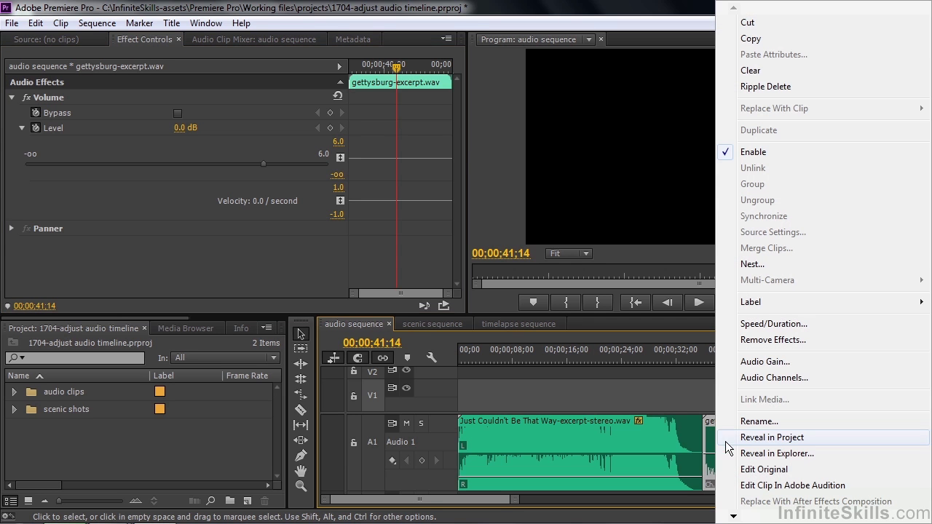
{"action": "left_click", "coordinate": [772, 360]}
{"action": "type", "text": "12"}
{"action": "left_click", "coordinate": [540, 233]}
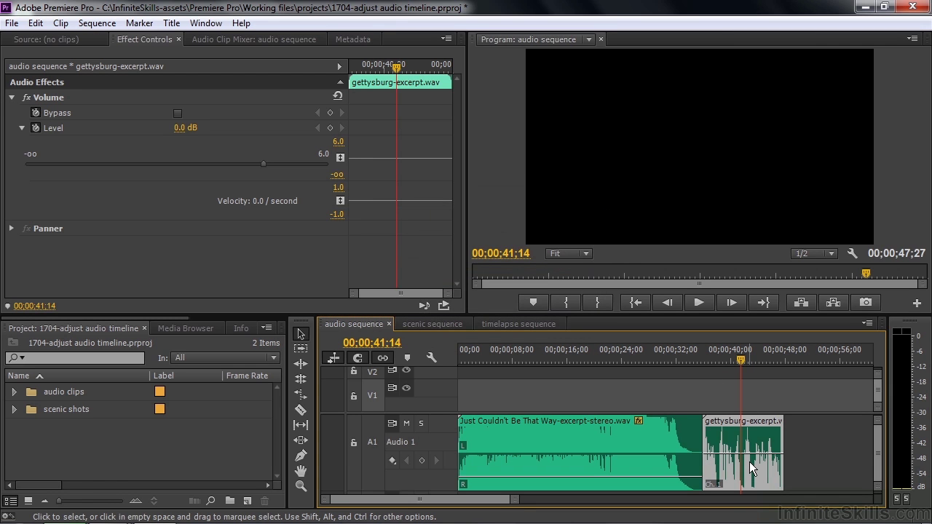
Replay the speech from about 39 seconds and raise its volume to 3.8 dB during playback
{"action": "mouse_move", "coordinate": [749, 462]}
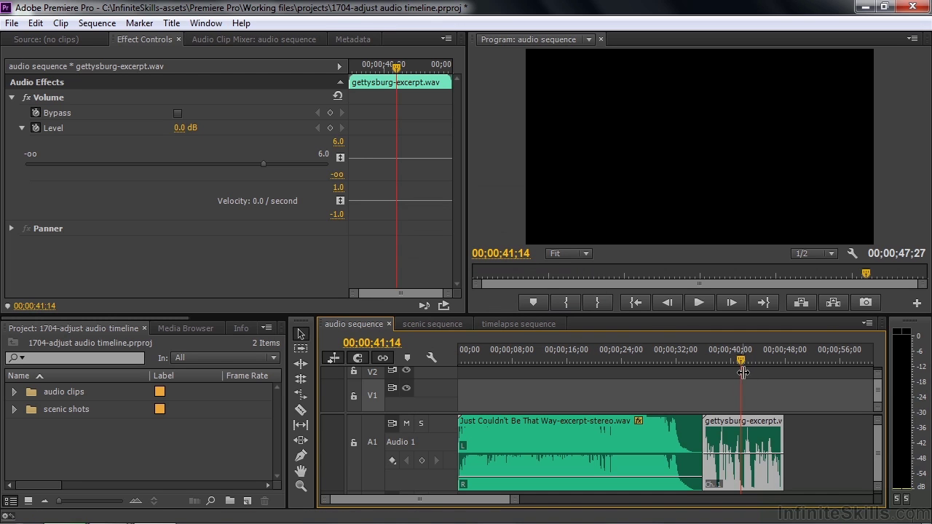
{"action": "left_click_drag", "start_coordinate": [741, 361], "coordinate": [721, 358]}
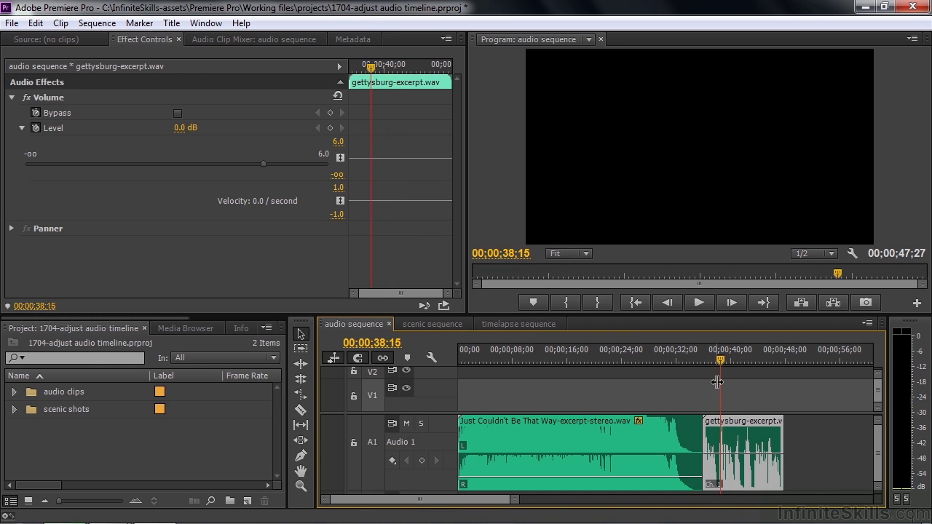
{"action": "key", "text": "space"}
{"action": "key", "text": "space"}
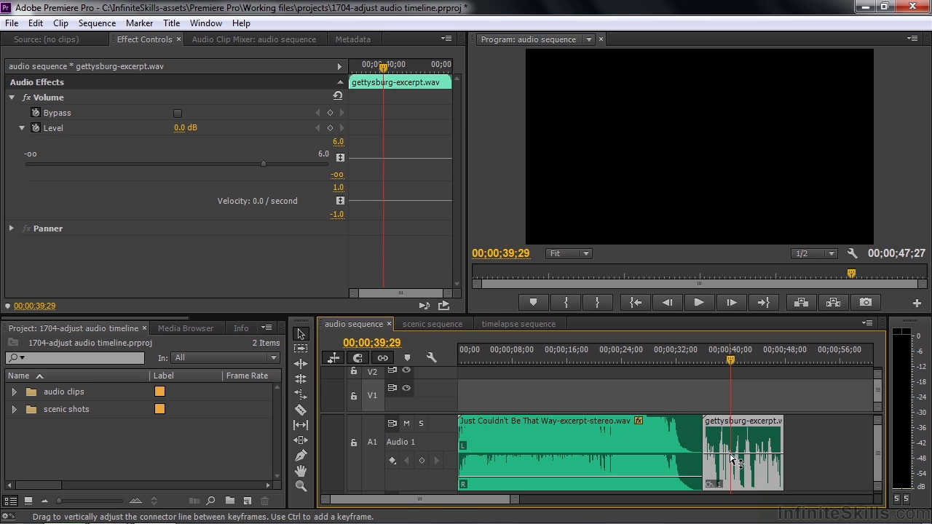
{"action": "key", "text": "space"}
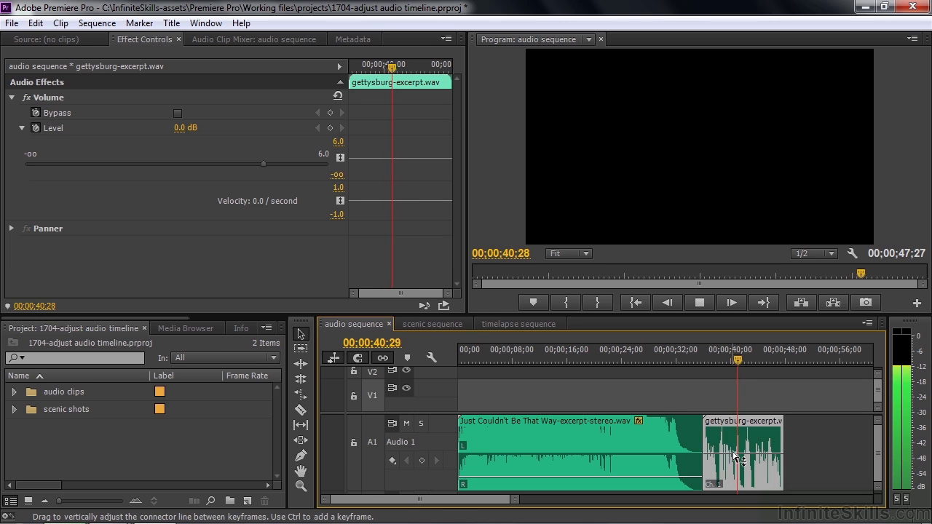
{"action": "mouse_move", "coordinate": [743, 450]}
{"action": "left_mouse_down"}
{"action": "mouse_move", "coordinate": [742, 437]}
{"action": "mouse_move", "coordinate": [733, 438]}
{"action": "left_mouse_up"}
{"action": "key", "text": "space"}
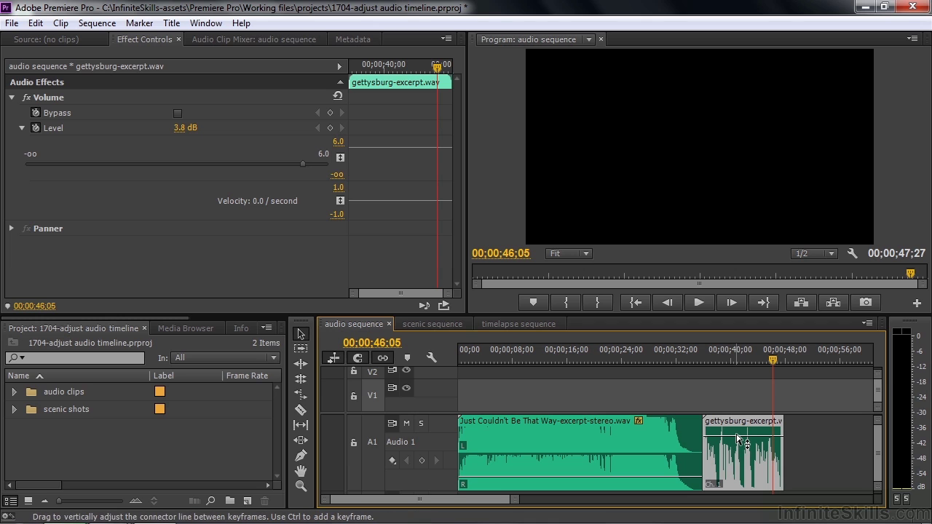
Switch the timeline to the scenic sequence
{"action": "mouse_move", "coordinate": [738, 437]}
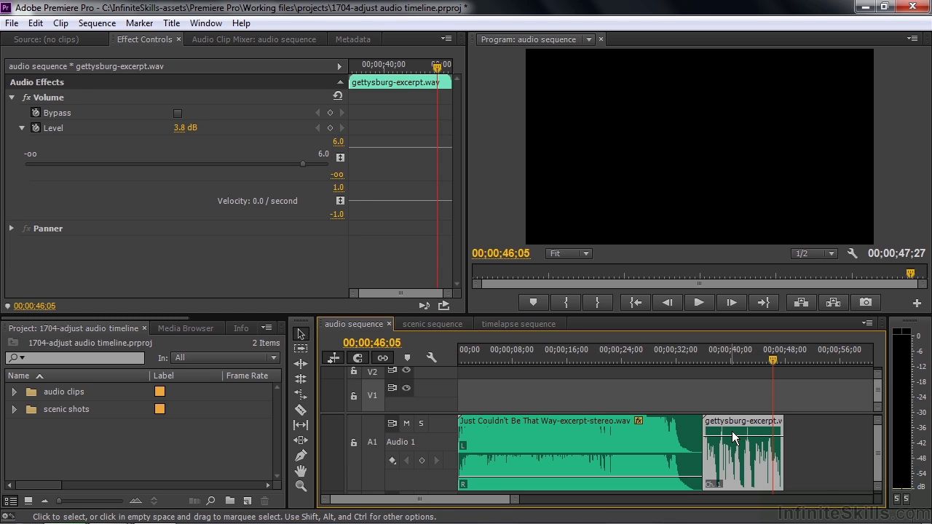
{"action": "left_click", "coordinate": [444, 326]}
{"action": "left_click", "coordinate": [467, 357]}
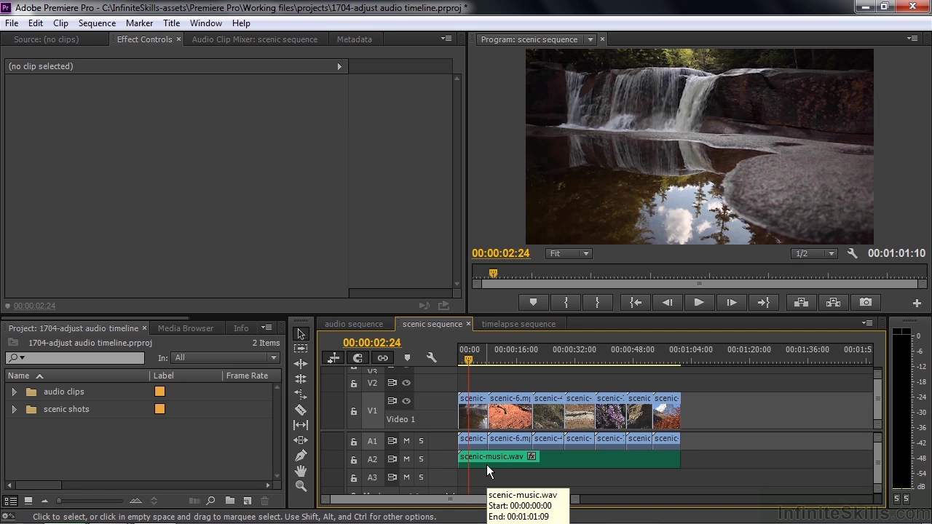
{"action": "key", "text": "space"}
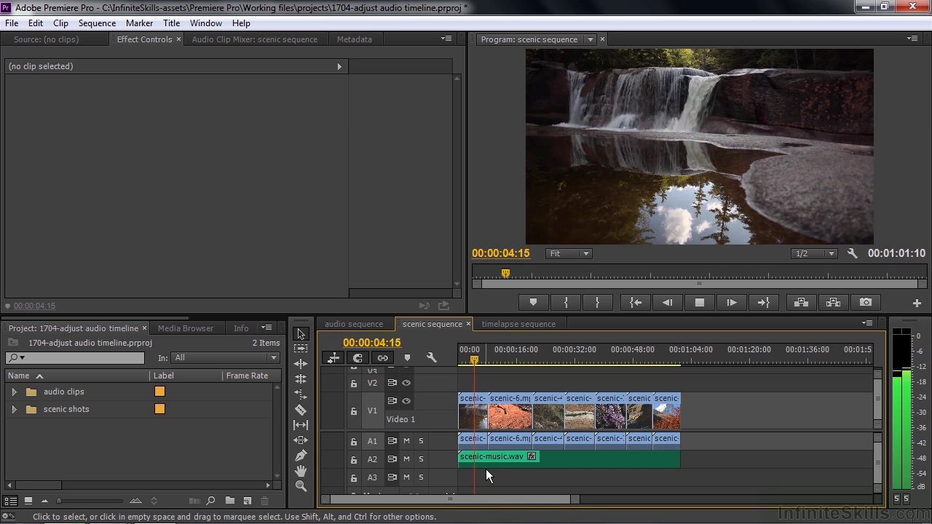
{"action": "key", "text": "space"}
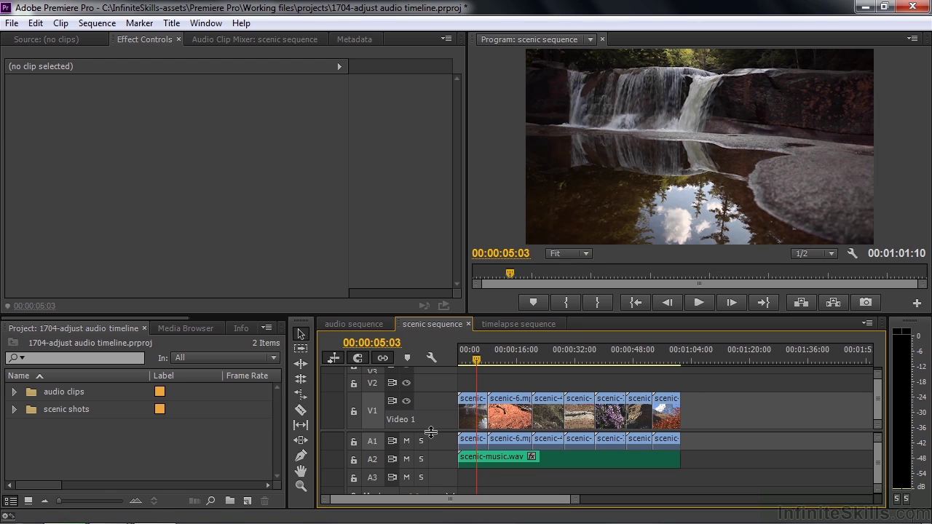
Shrink the video tracks and enlarge Audio 1 and Audio 2 to show the waveforms
{"action": "left_click_drag", "start_coordinate": [431, 432], "coordinate": [433, 370]}
{"action": "left_click_drag", "start_coordinate": [439, 405], "coordinate": [443, 450]}
{"action": "left_click_drag", "start_coordinate": [444, 387], "coordinate": [452, 432]}
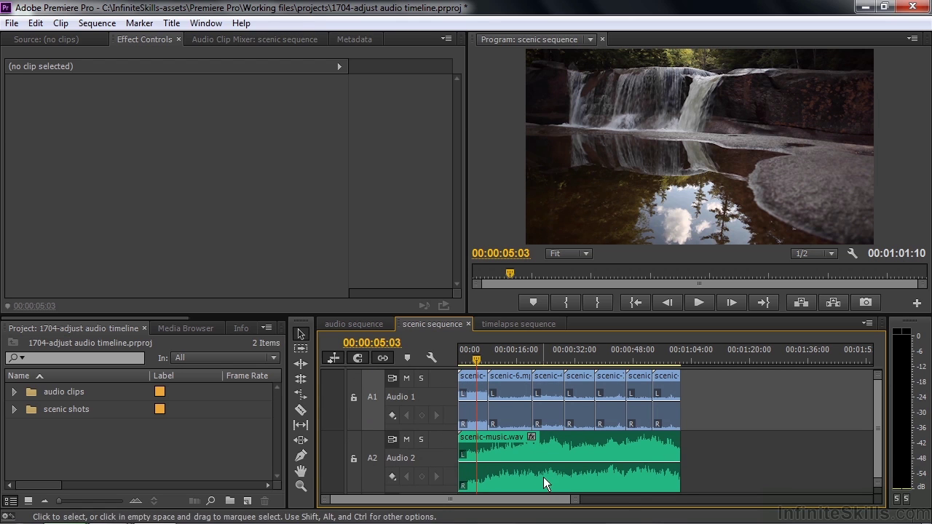
Add scenic-music.wav volume keyframes at 00:00:05:03 and 00:00:02:24, pulling the first one down
{"action": "left_click", "coordinate": [479, 449]}
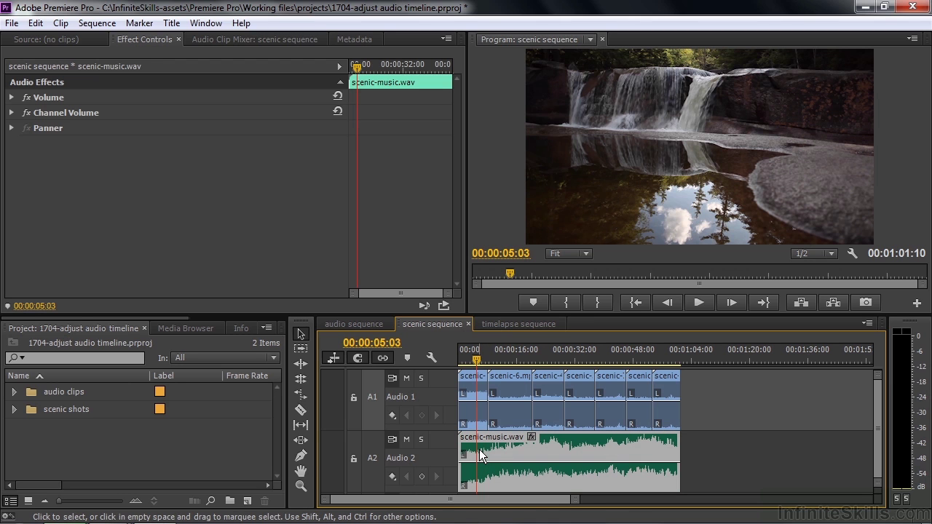
{"action": "left_click", "coordinate": [422, 476]}
{"action": "mouse_move", "coordinate": [477, 464]}
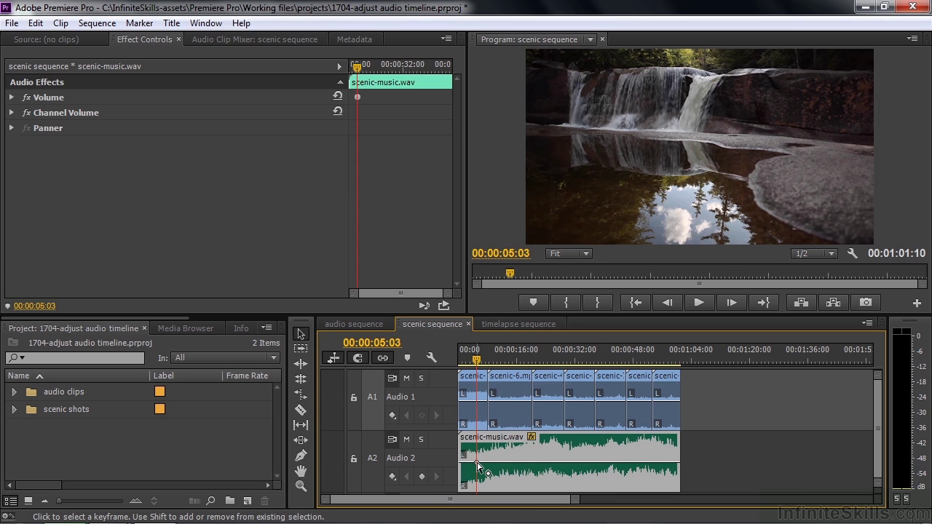
{"action": "left_click_drag", "start_coordinate": [477, 360], "coordinate": [468, 359]}
{"action": "left_click", "coordinate": [426, 476]}
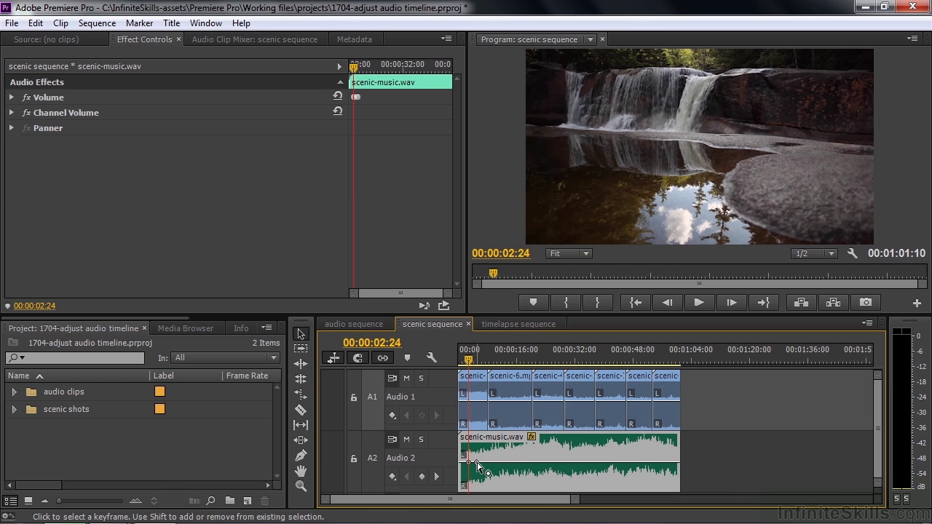
{"action": "left_click_drag", "start_coordinate": [468, 463], "coordinate": [464, 482]}
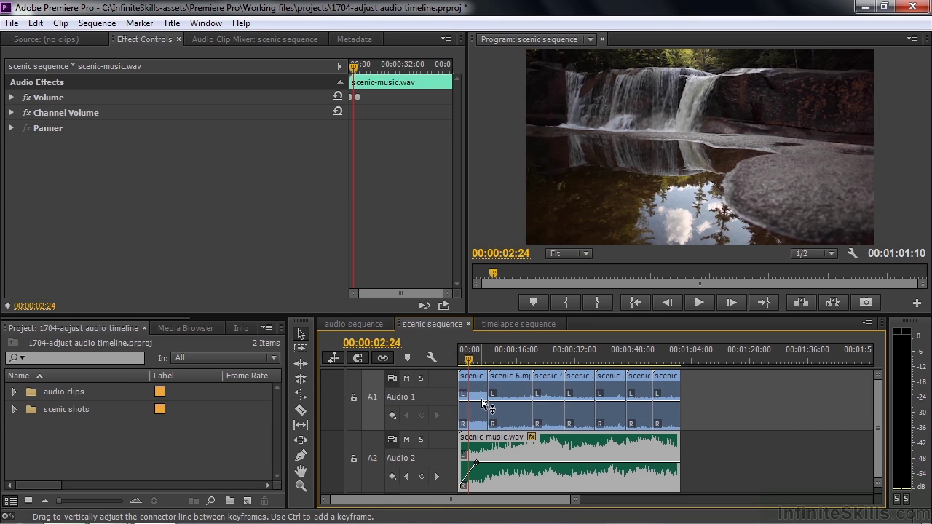
Mute track A1 and play the music fade-in from the start
{"action": "left_click", "coordinate": [406, 378]}
{"action": "left_click_drag", "start_coordinate": [468, 353], "coordinate": [460, 354]}
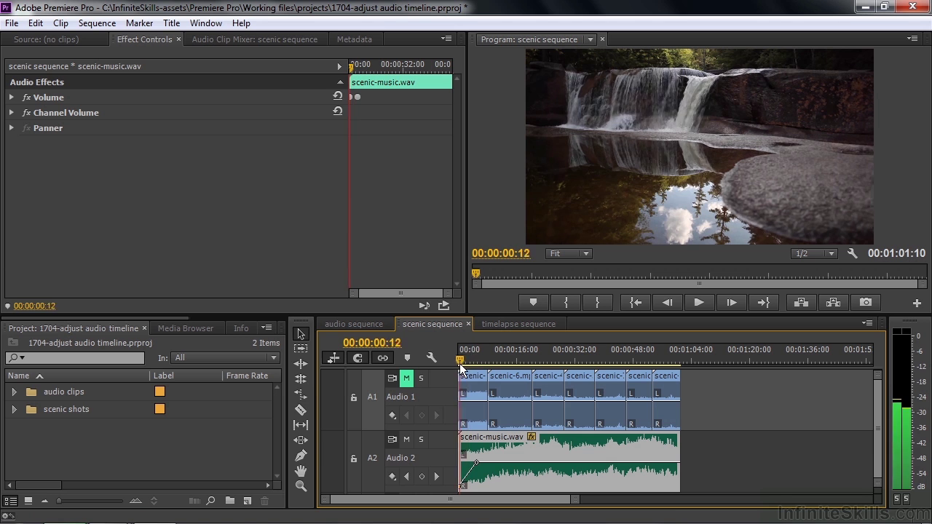
{"action": "key", "text": "space"}
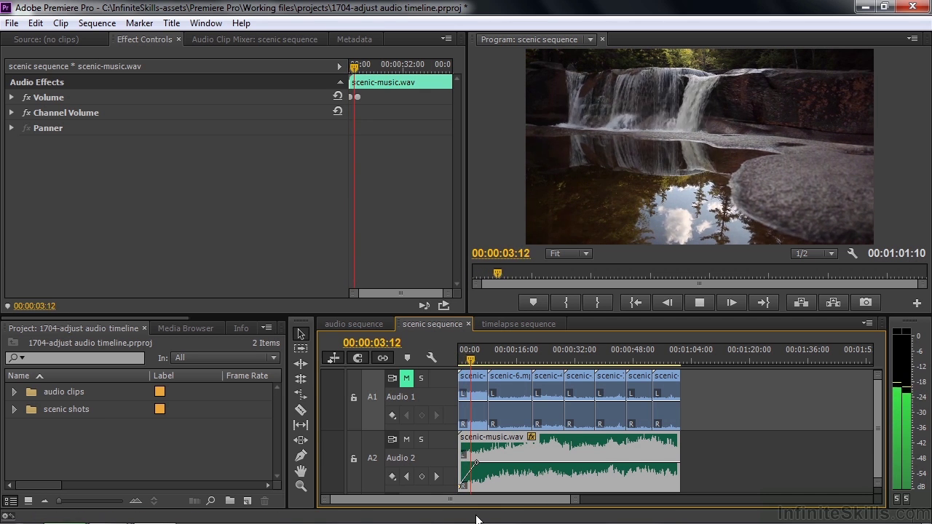
{"action": "key", "text": "space"}
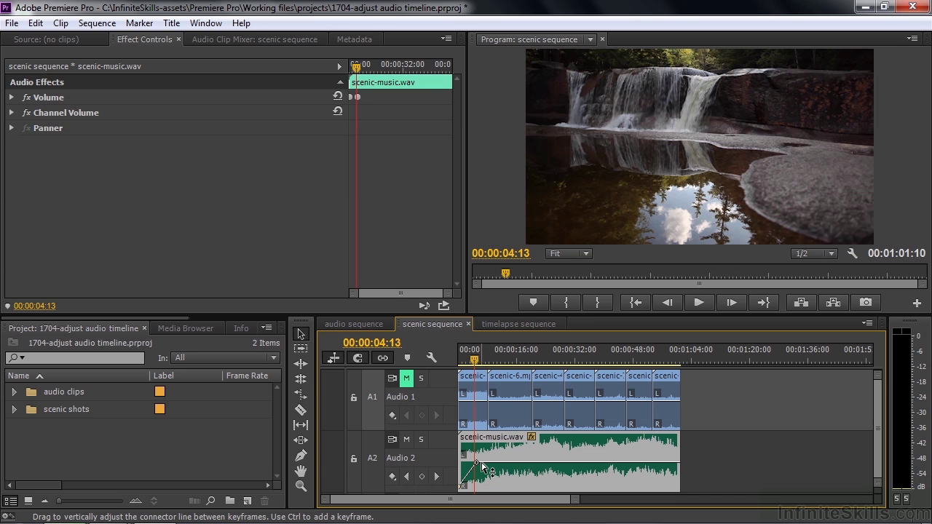
{"action": "left_click_drag", "start_coordinate": [474, 358], "coordinate": [657, 361]}
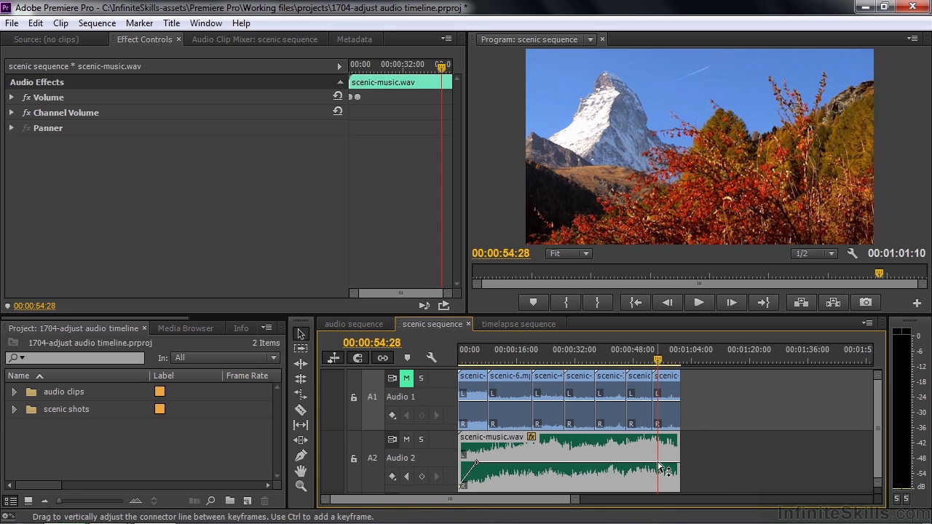
Add volume keyframes at 00:00:54:28 and, with the Pen Tool, near the music's end
{"action": "mouse_move", "coordinate": [658, 464]}
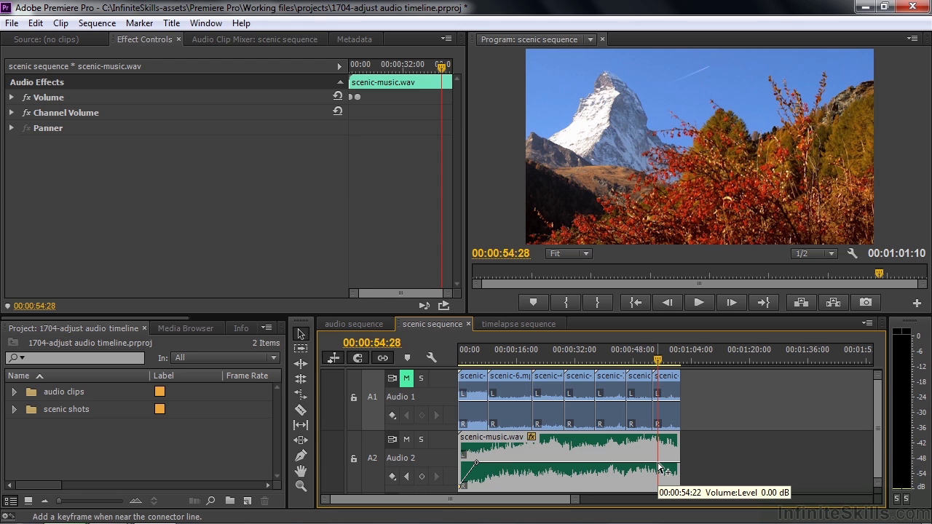
{"action": "left_click", "coordinate": [658, 464], "text": "ctrl"}
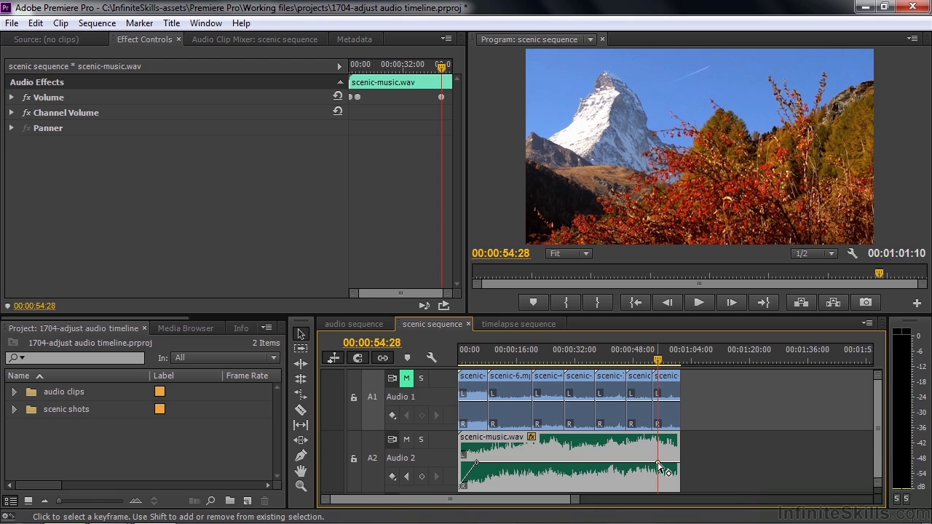
{"action": "left_click", "coordinate": [301, 457]}
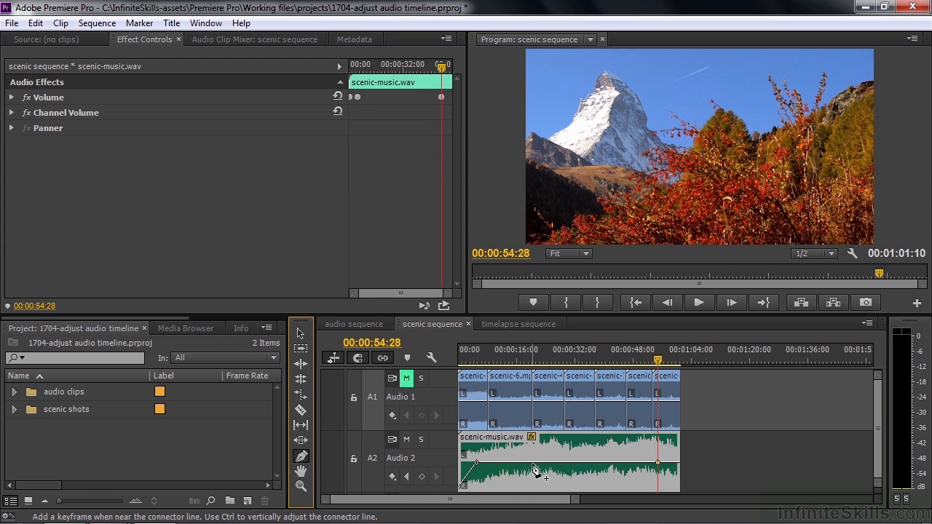
{"action": "left_click", "coordinate": [672, 464]}
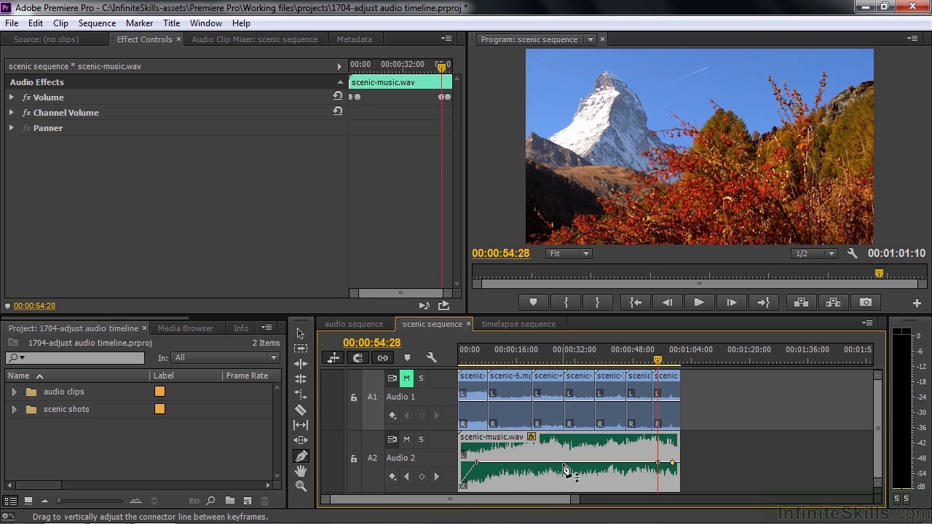
Drag the last keyframe down to -oo dB at 00:01:01:10 and play the fade-out
{"action": "left_click_drag", "start_coordinate": [568, 465], "coordinate": [569, 468]}
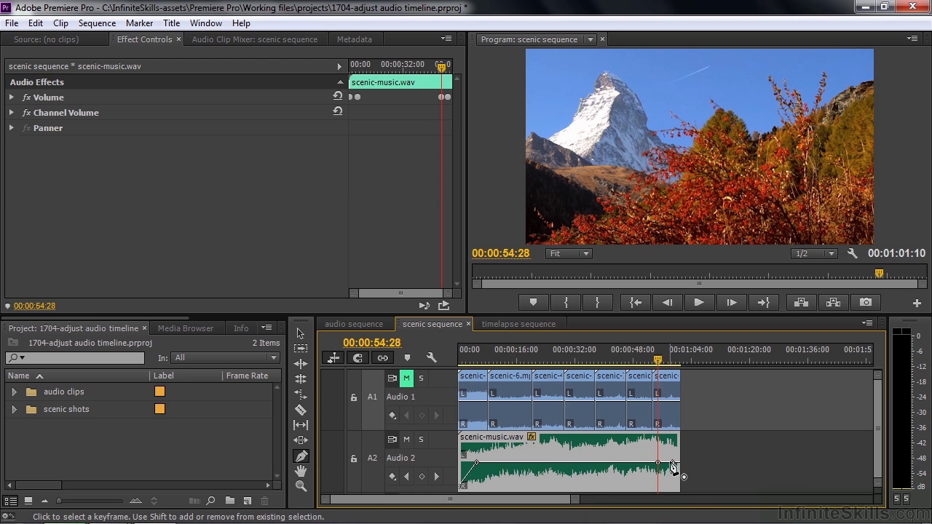
{"action": "mouse_move", "coordinate": [672, 466]}
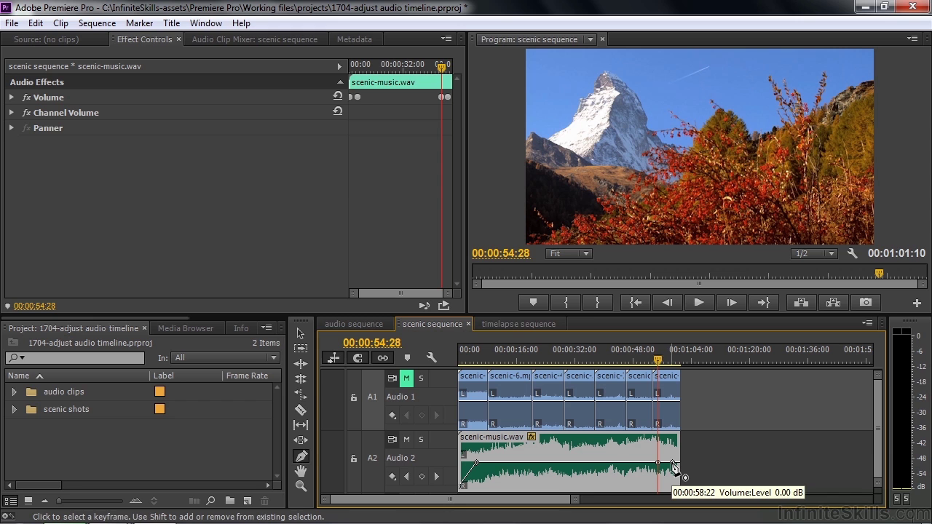
{"action": "left_click_drag", "start_coordinate": [672, 465], "coordinate": [679, 486]}
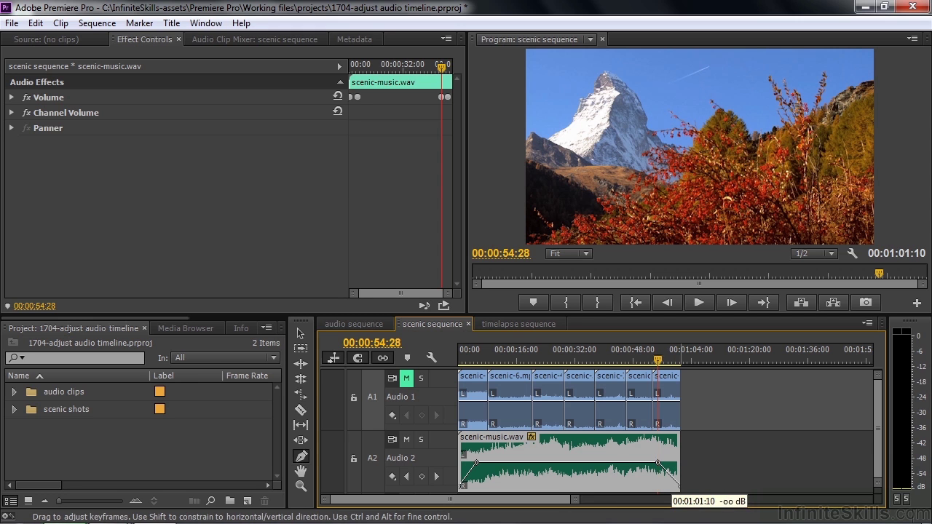
{"action": "key", "text": "space"}
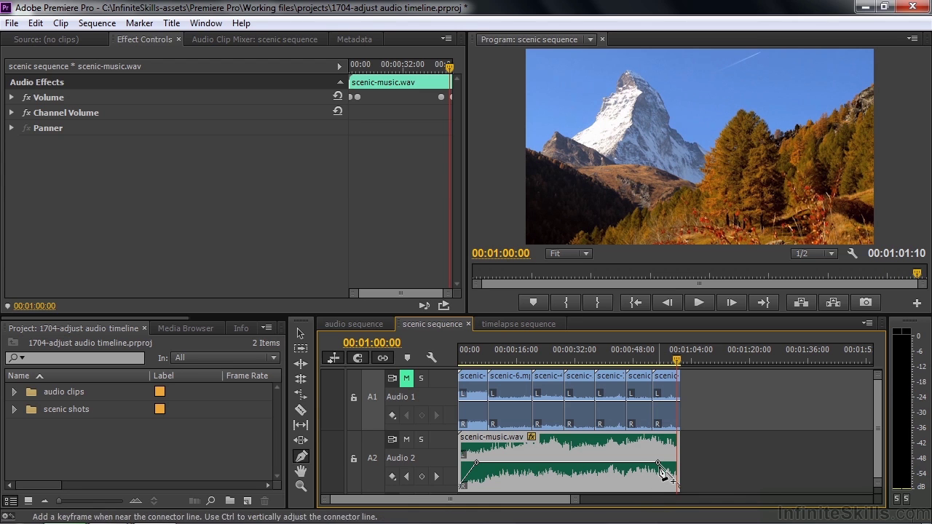
Move the fade keyframes to 00:00:57:04 and 00:00:06:08, then delete and restore the latter
{"action": "left_click_drag", "start_coordinate": [658, 464], "coordinate": [666, 463]}
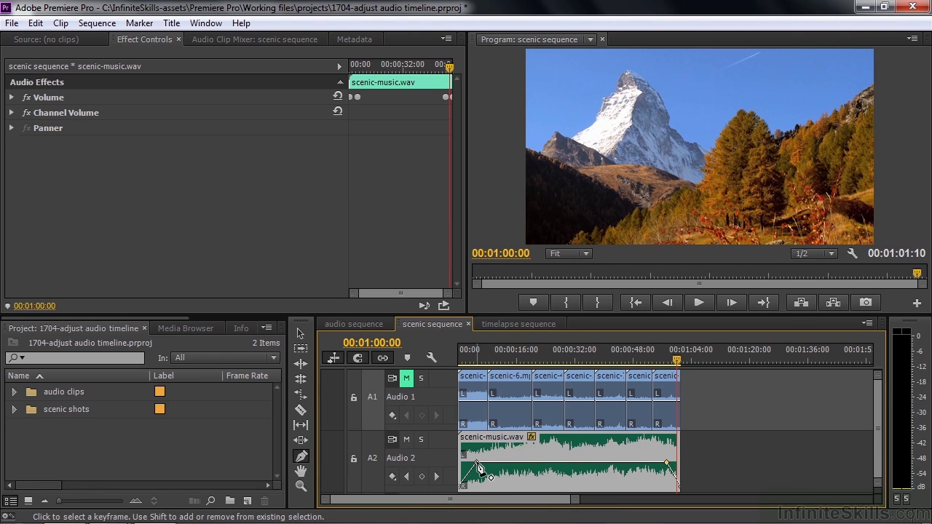
{"action": "left_click_drag", "start_coordinate": [477, 465], "coordinate": [481, 462]}
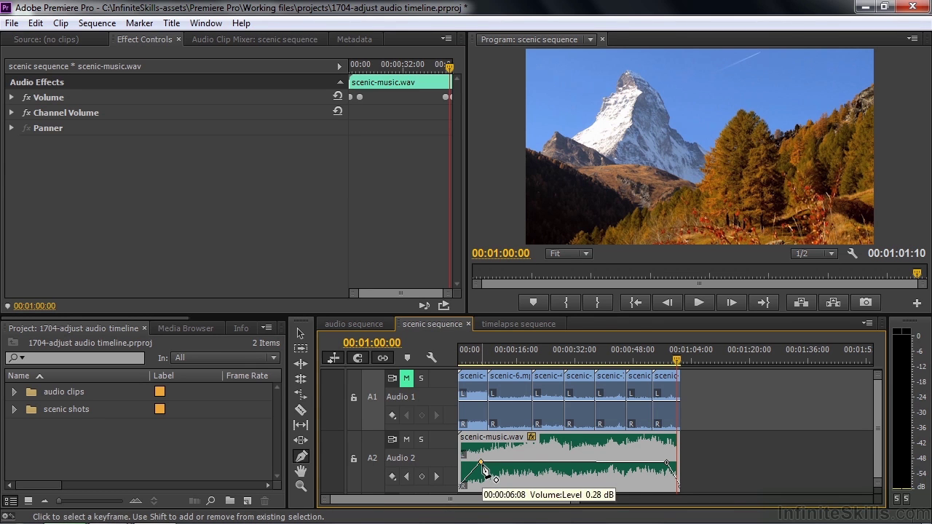
{"action": "key", "text": "Delete"}
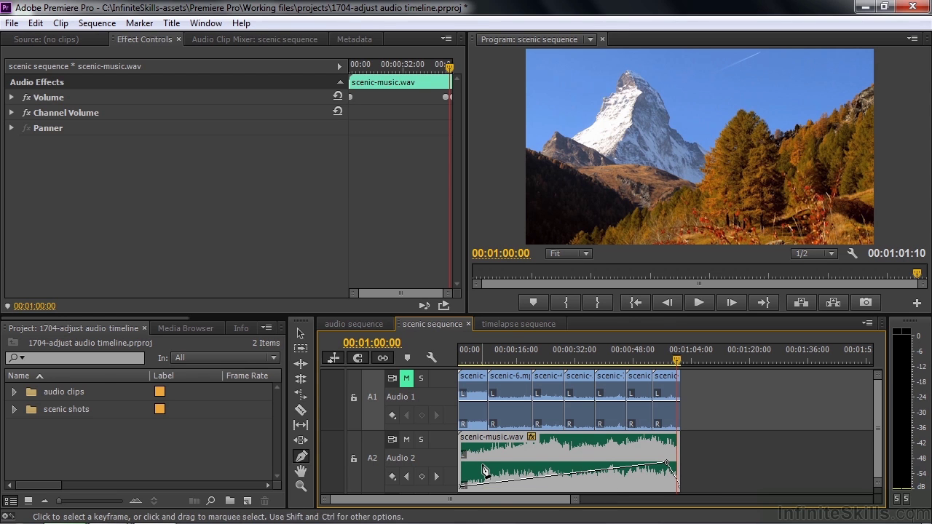
{"action": "key", "text": "ctrl+z"}
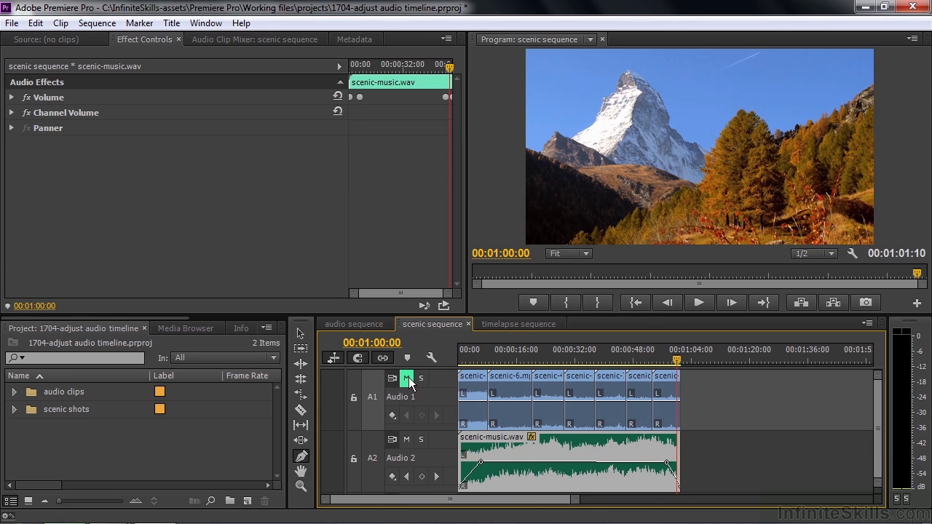
{"action": "left_click", "coordinate": [460, 360]}
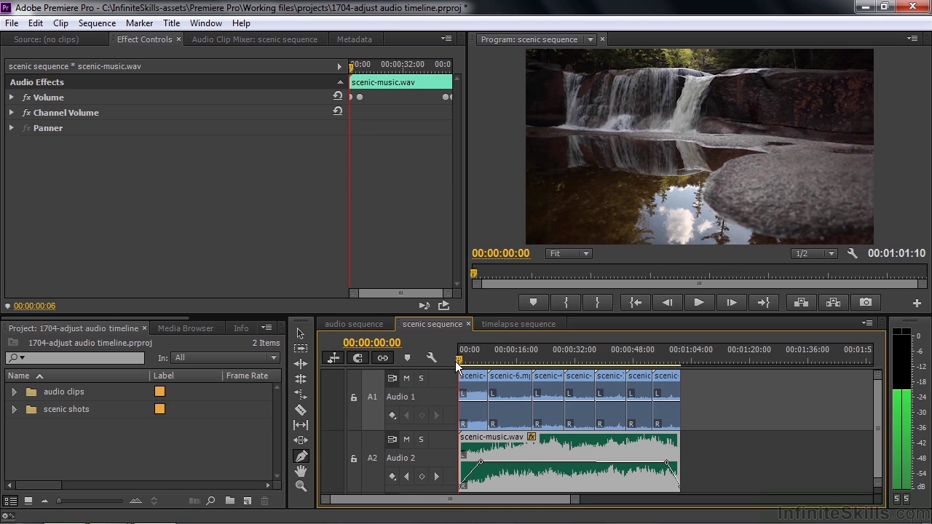
{"action": "left_click", "coordinate": [455, 361]}
{"action": "key", "text": "space"}
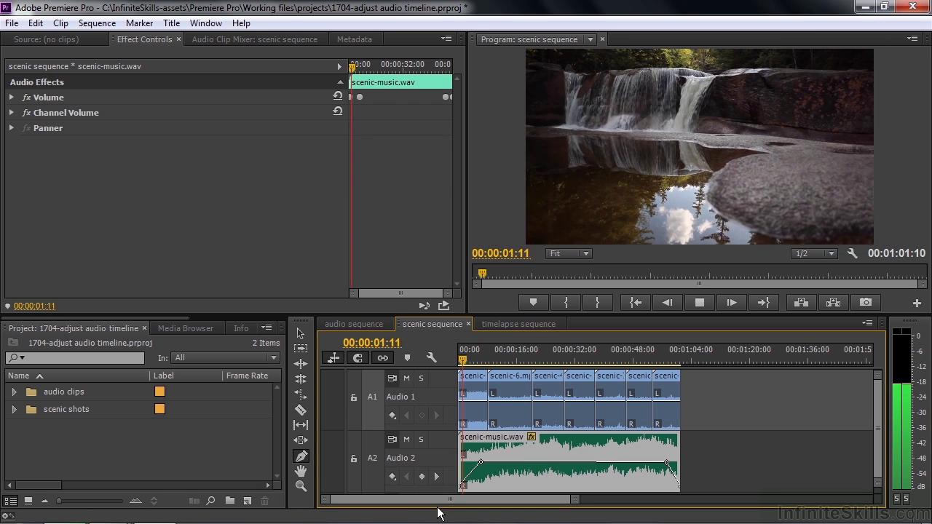
{"action": "key", "text": "space"}
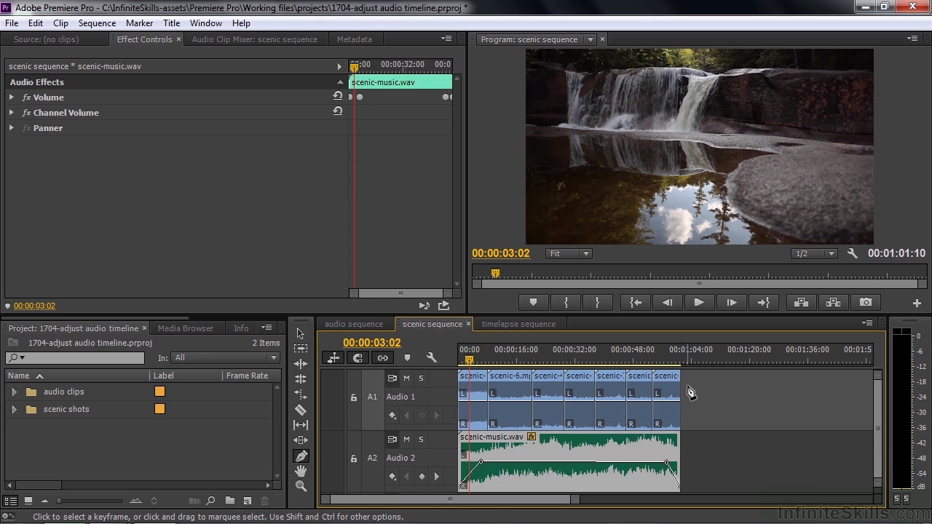
{"action": "left_click", "coordinate": [392, 417]}
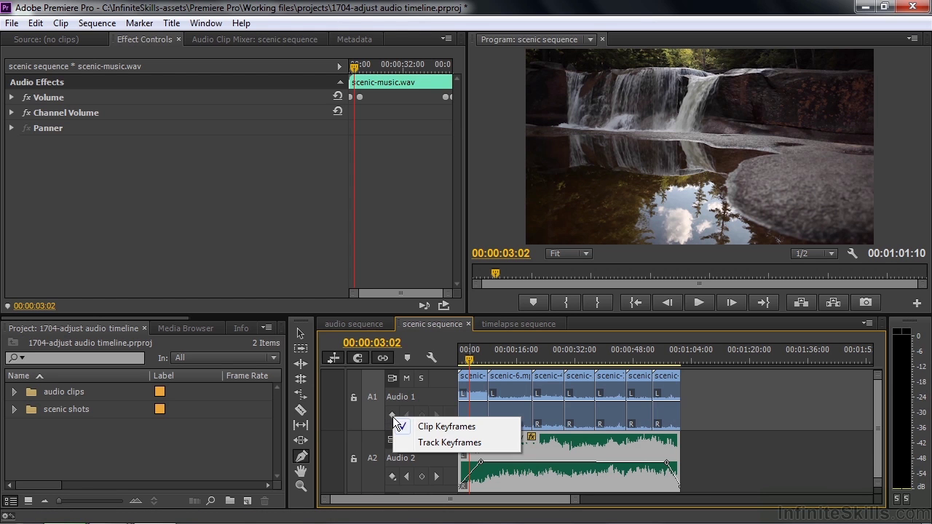
{"action": "left_click", "coordinate": [435, 443]}
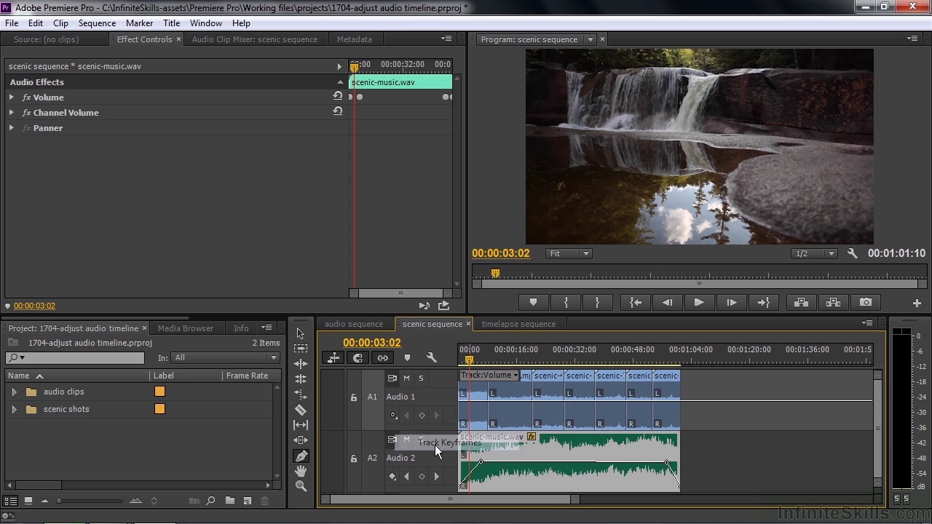
{"action": "left_click", "coordinate": [515, 377]}
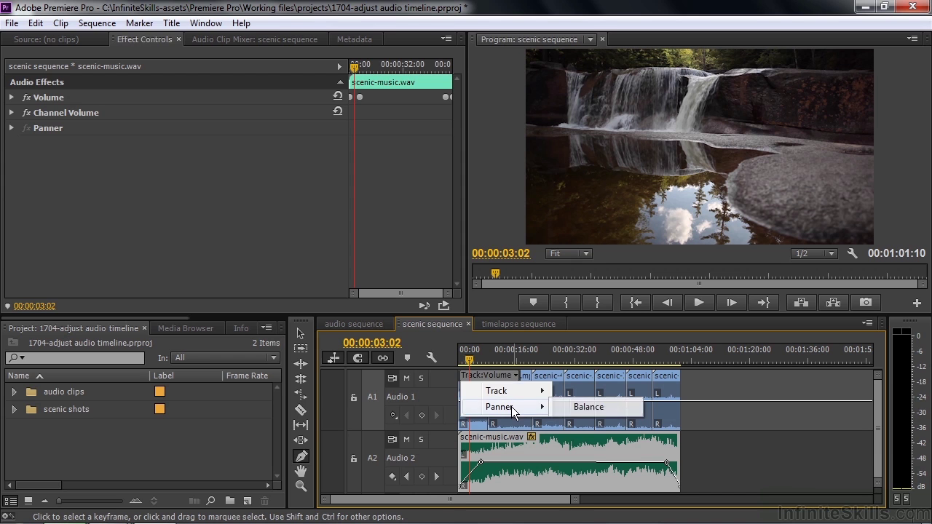
{"action": "key", "text": "Escape"}
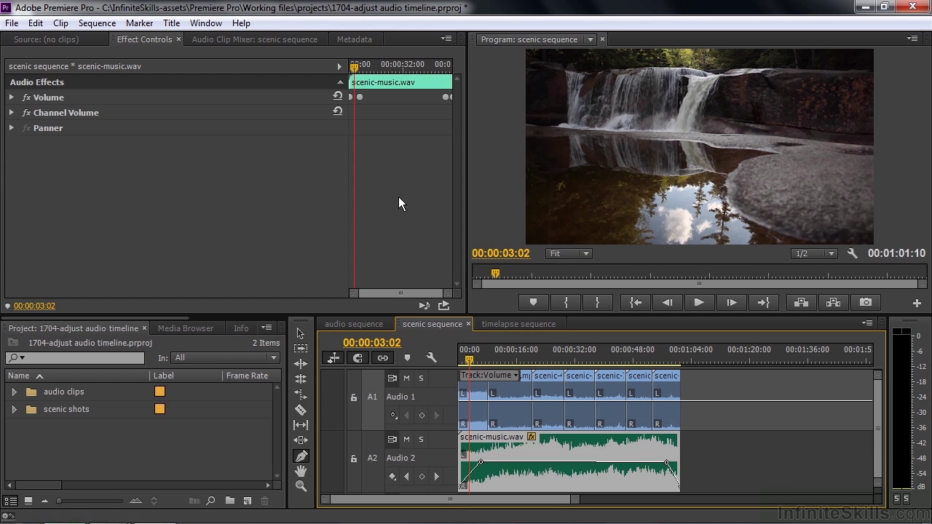
Bring up the Audio Track Mixer, inspect an effect slot list and Audio 1's automation choices, then close the mixer
{"action": "left_click", "coordinate": [205, 24]}
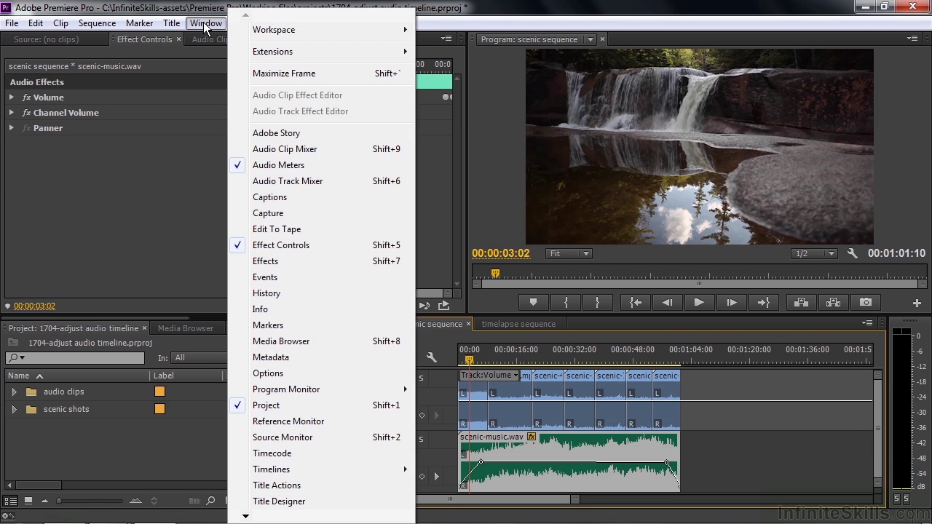
{"action": "left_click", "coordinate": [294, 185]}
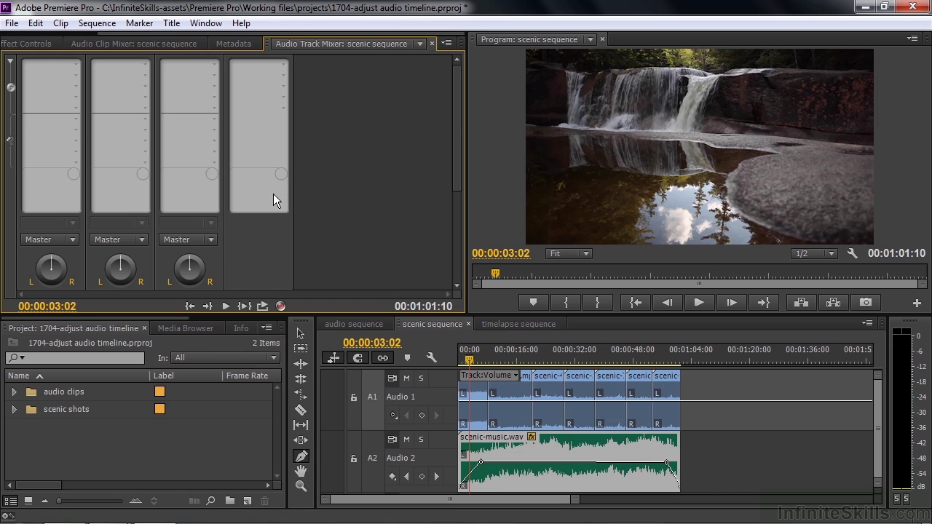
{"action": "left_click", "coordinate": [75, 68]}
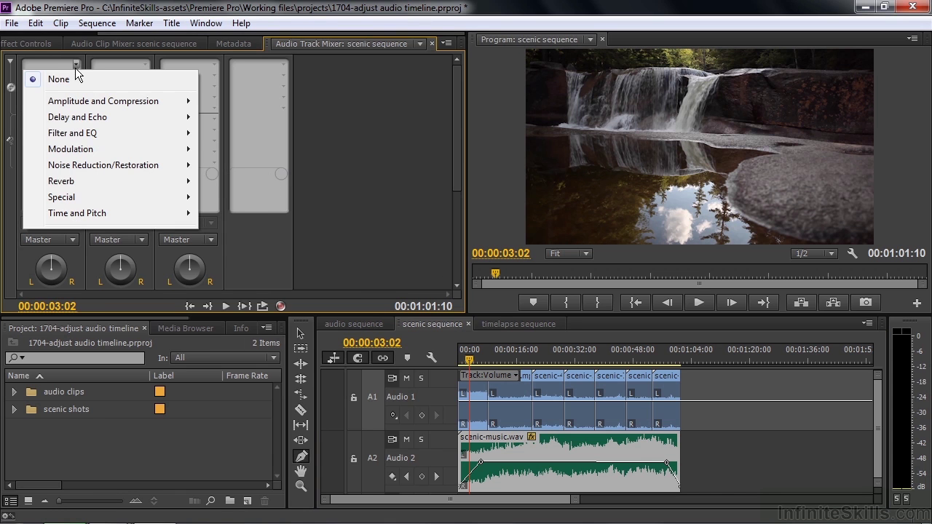
{"action": "left_click", "coordinate": [362, 111]}
{"action": "left_click", "coordinate": [513, 375]}
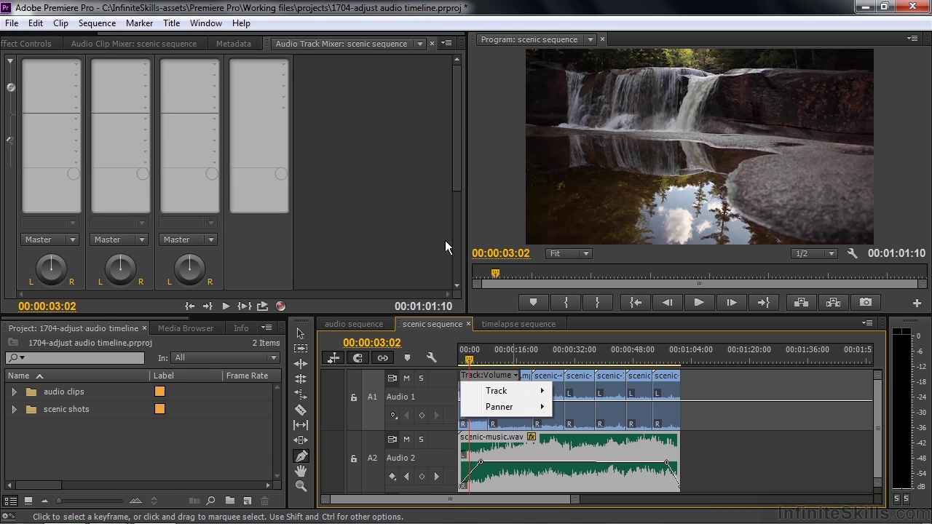
{"action": "left_click", "coordinate": [432, 43]}
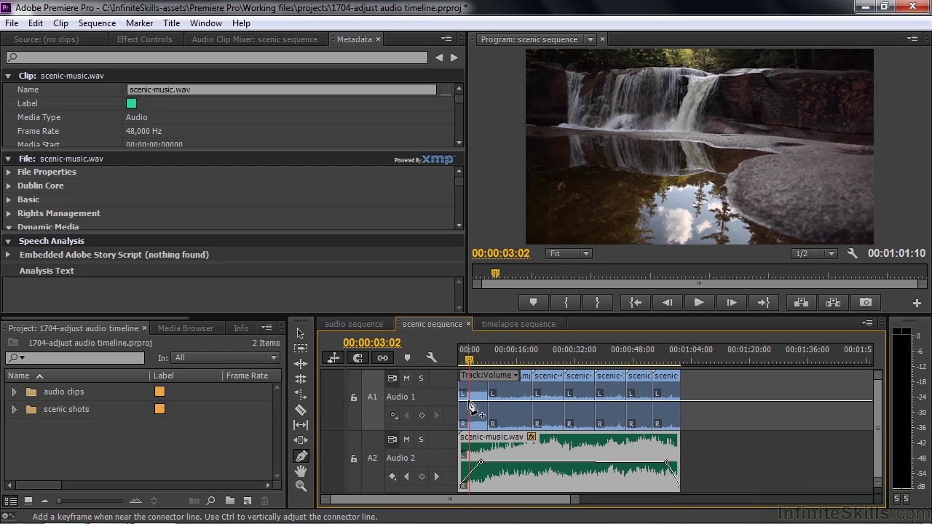
Fade Audio 1's track volume in from silence, with the next keyframe at about -4 dB, and preview it
{"action": "mouse_move", "coordinate": [472, 407]}
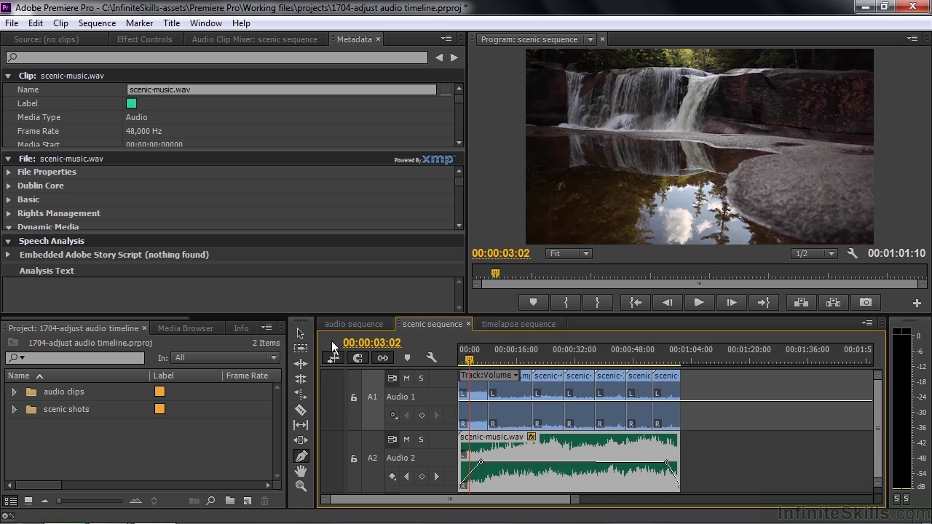
{"action": "left_click", "coordinate": [301, 335]}
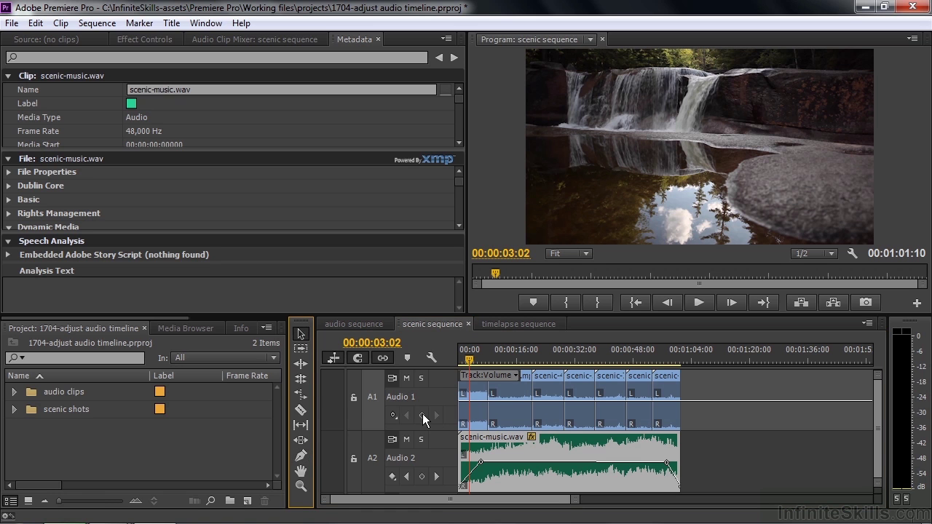
{"action": "left_click", "coordinate": [422, 415]}
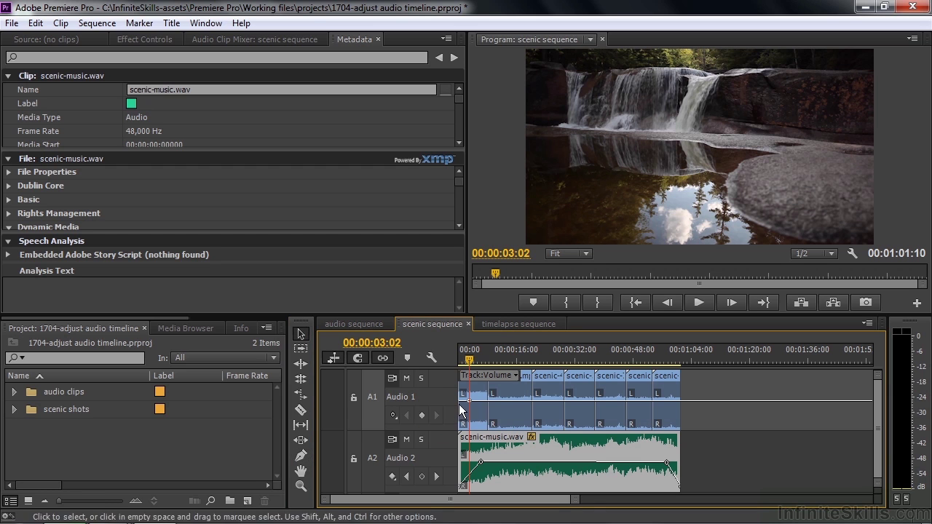
{"action": "key", "text": "Left"}
{"action": "key", "text": "Left"}
{"action": "key", "text": "Left"}
{"action": "key", "text": "Left"}
{"action": "key", "text": "Left"}
{"action": "key", "text": "Left"}
{"action": "key", "text": "Left"}
{"action": "key", "text": "Left"}
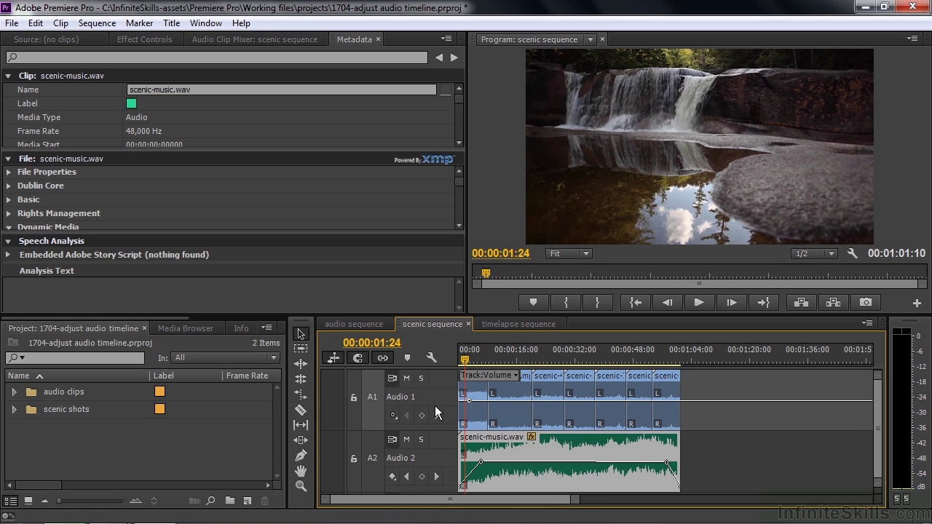
{"action": "left_click_drag", "start_coordinate": [461, 401], "coordinate": [462, 428]}
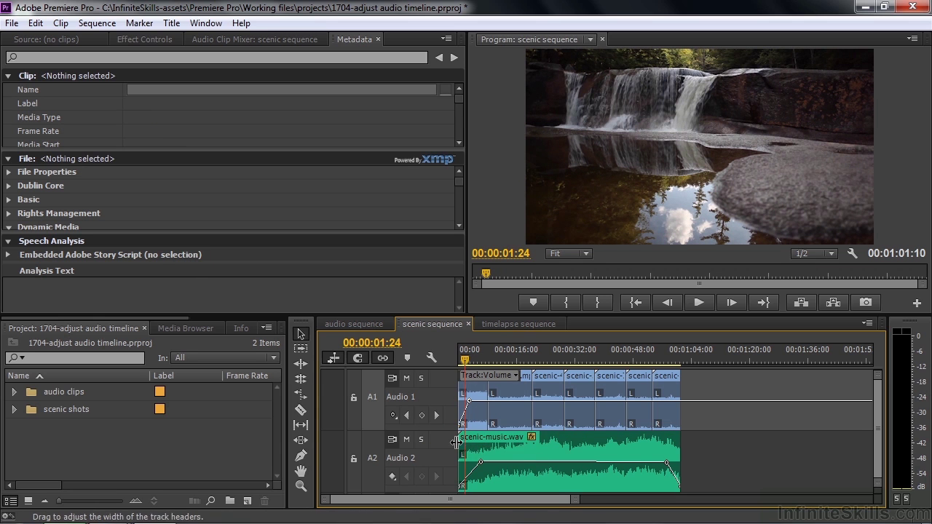
{"action": "key", "text": "Home"}
{"action": "key", "text": "space"}
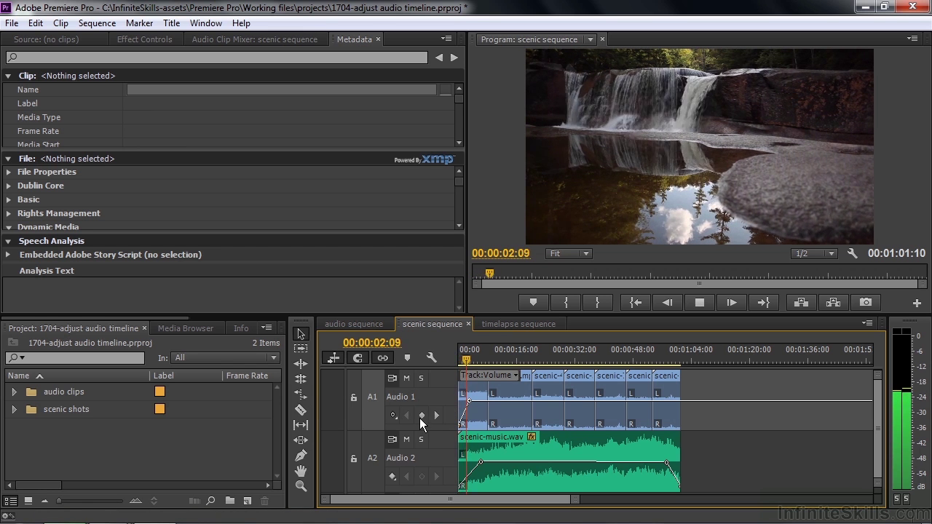
{"action": "key", "text": "space"}
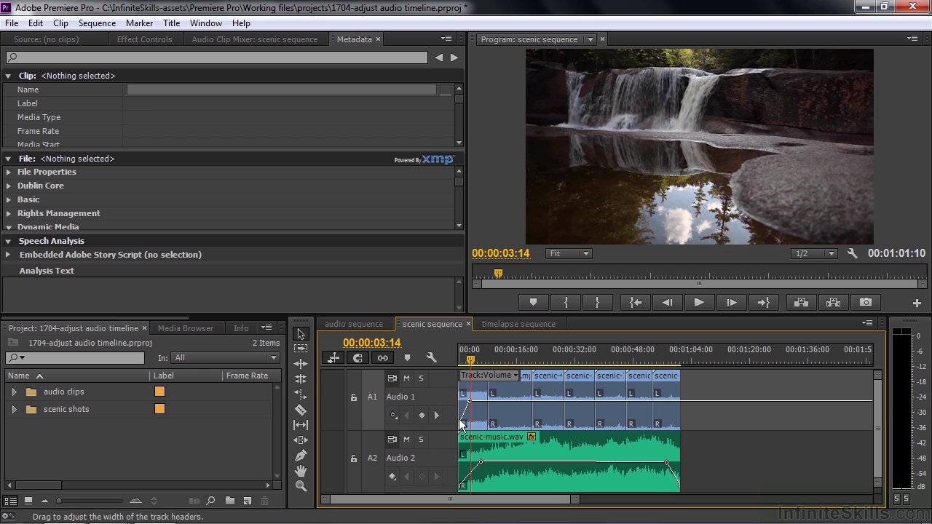
{"action": "left_click_drag", "start_coordinate": [470, 404], "coordinate": [469, 409]}
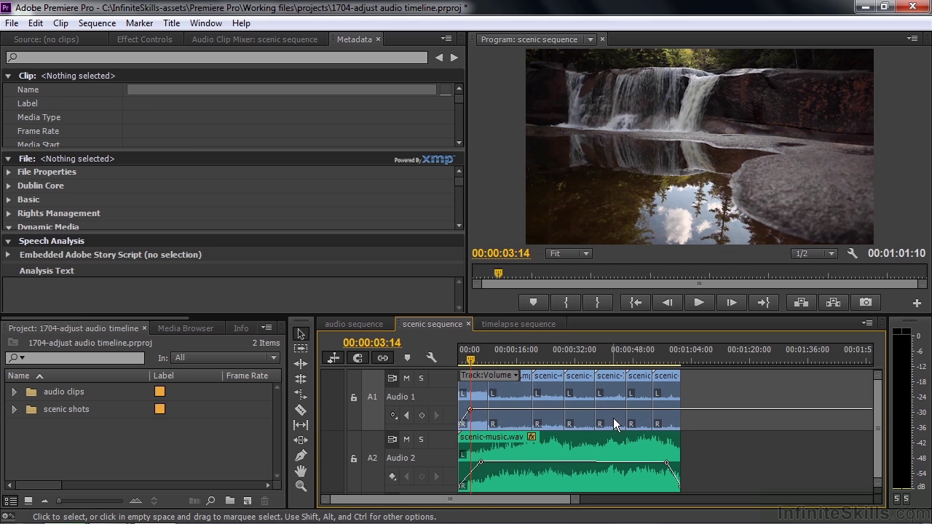
{"action": "key", "text": "space"}
{"action": "key", "text": "space"}
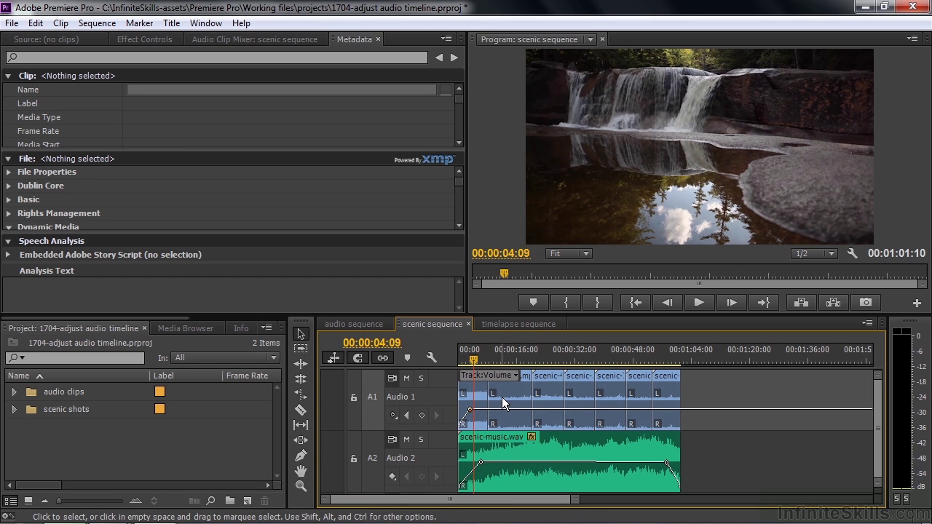
{"action": "left_click_drag", "start_coordinate": [480, 360], "coordinate": [487, 361]}
{"action": "key", "text": "space"}
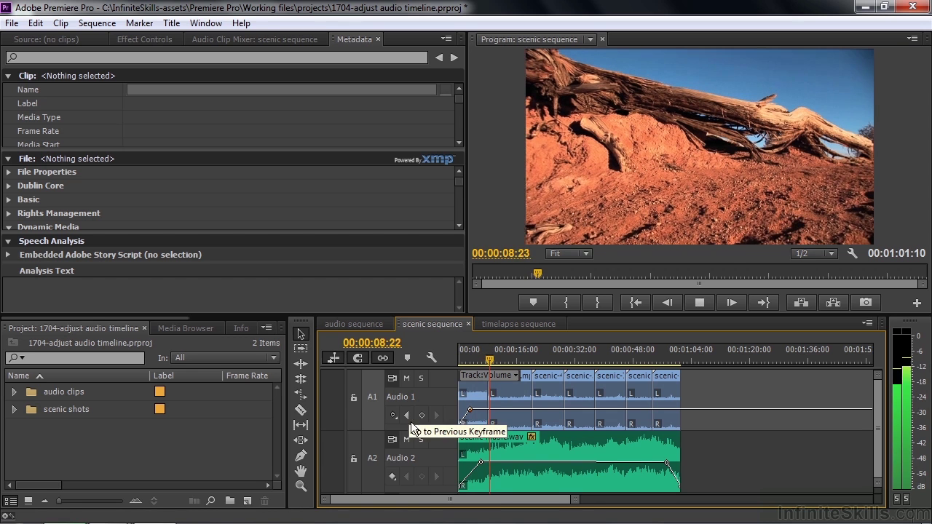
{"action": "key", "text": "space"}
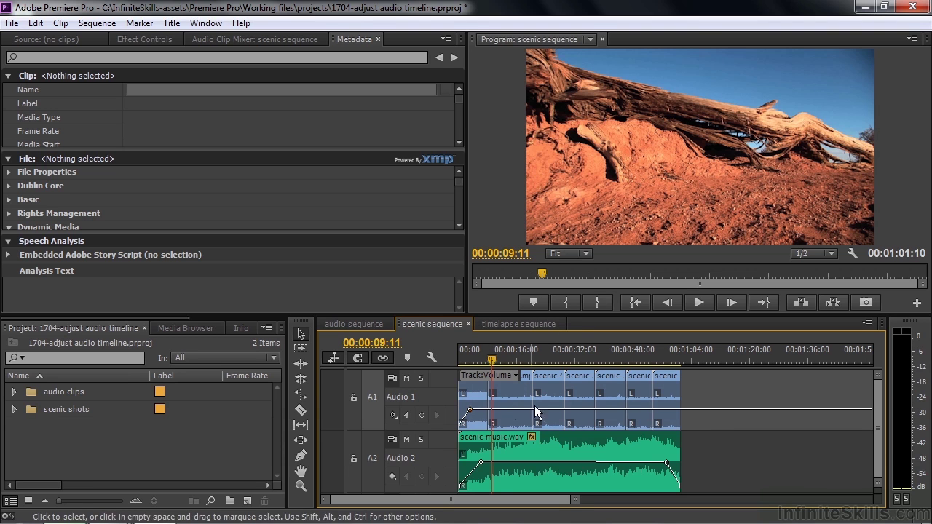
Add keyframes near Audio 1's end, drop the last to silence, and play the fade-out
{"action": "left_click", "coordinate": [664, 410], "text": "ctrl"}
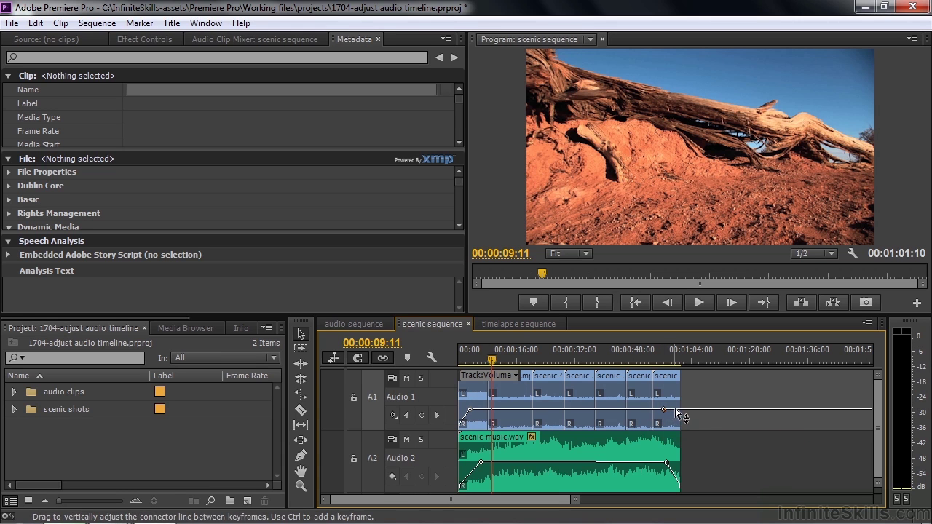
{"action": "left_click", "coordinate": [677, 411], "text": "ctrl"}
{"action": "left_click_drag", "start_coordinate": [677, 412], "coordinate": [682, 426]}
{"action": "left_click", "coordinate": [663, 360]}
{"action": "key", "text": "space"}
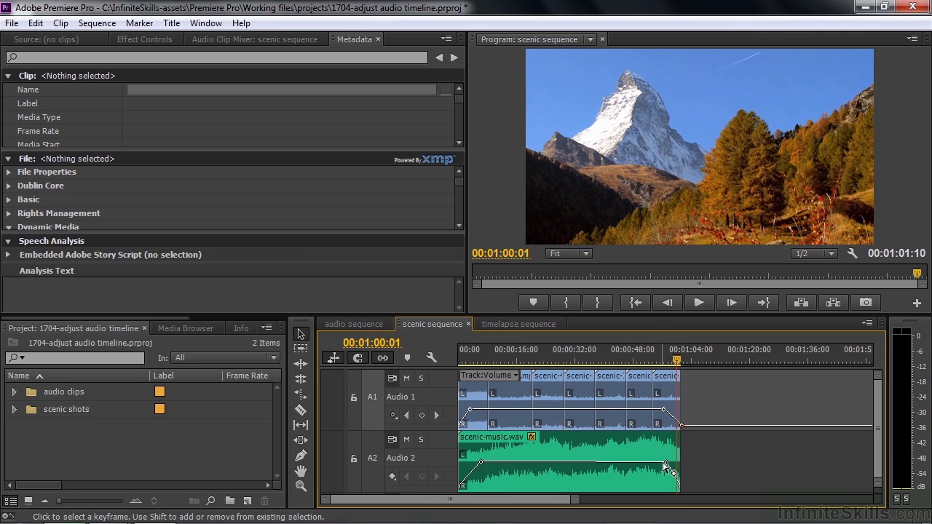
Shift scenic-music.wav's fade-out keyframes earlier so silence lands at 00:00:55:16, preview it, then show the timelapse sequence
{"action": "left_click_drag", "start_coordinate": [665, 465], "coordinate": [644, 462]}
{"action": "left_click_drag", "start_coordinate": [679, 487], "coordinate": [660, 486]}
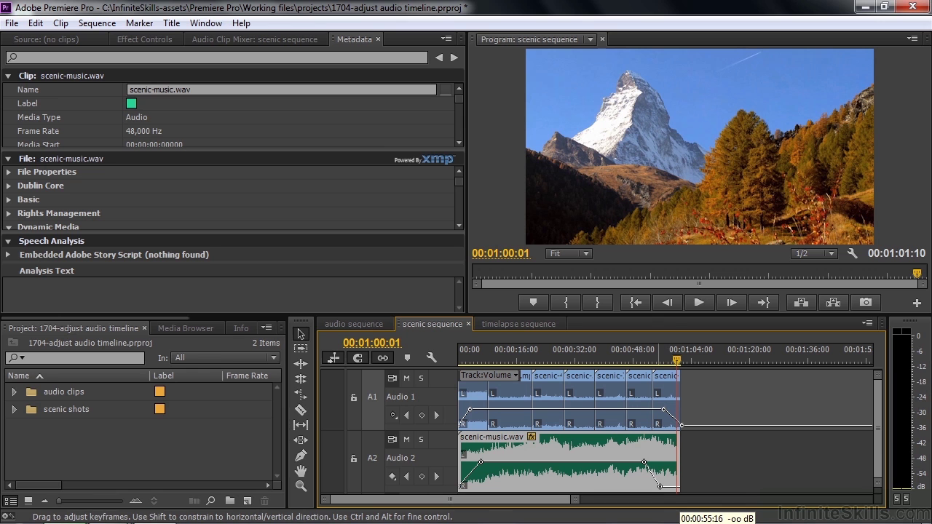
{"action": "left_click", "coordinate": [654, 353]}
{"action": "key", "text": "space"}
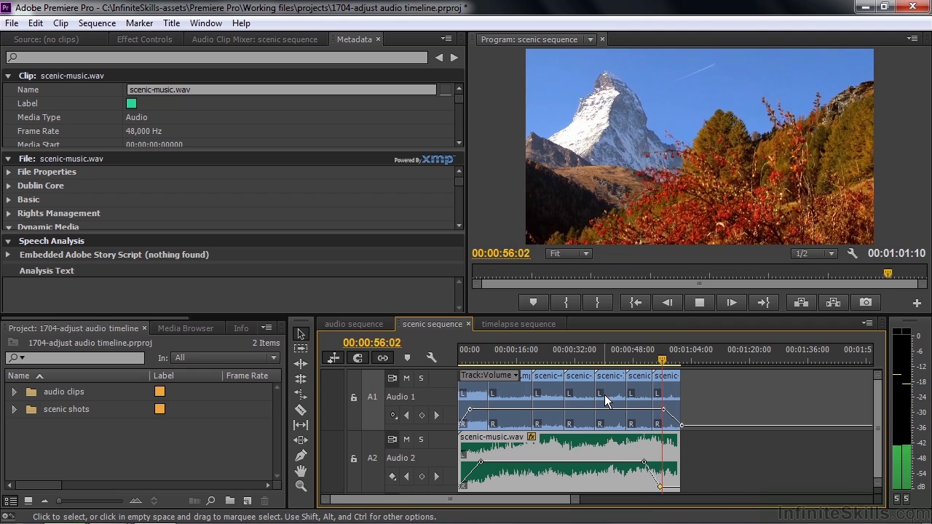
{"action": "key", "text": "space"}
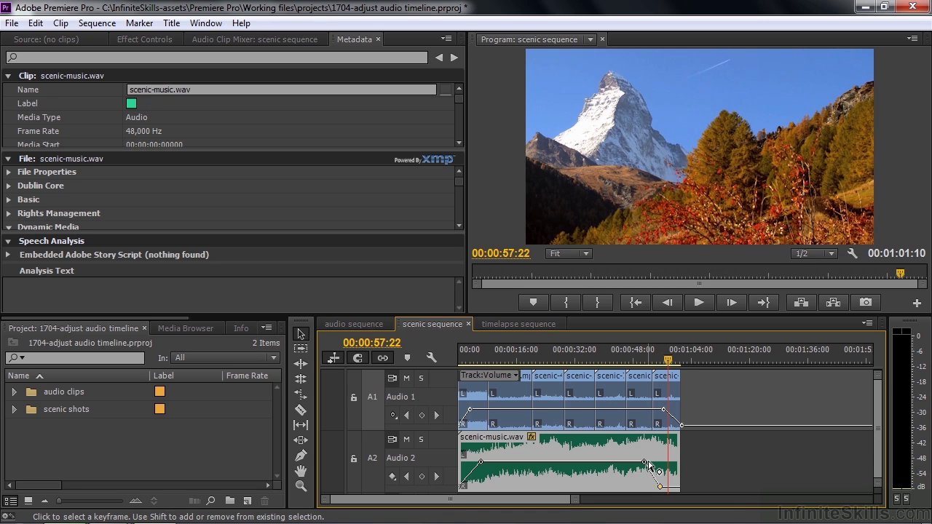
{"action": "left_click", "coordinate": [537, 325]}
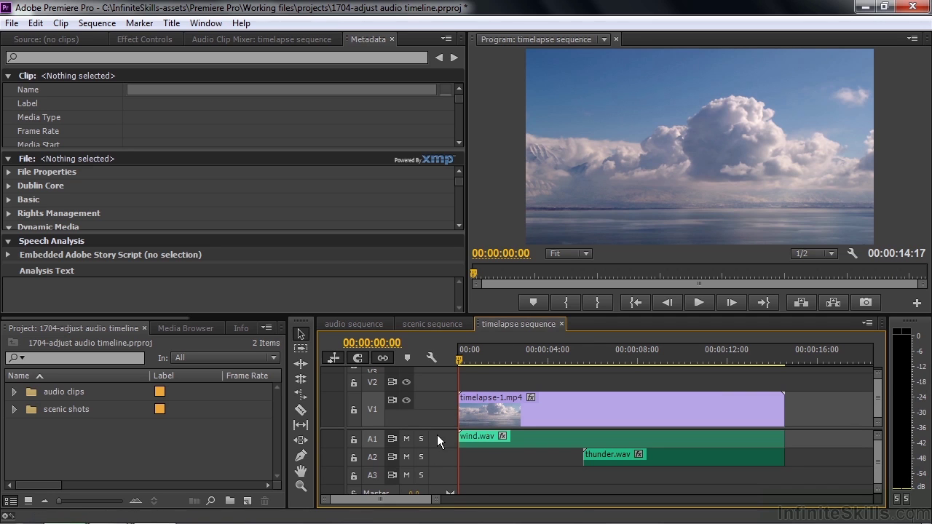
{"action": "left_click_drag", "start_coordinate": [437, 428], "coordinate": [441, 384]}
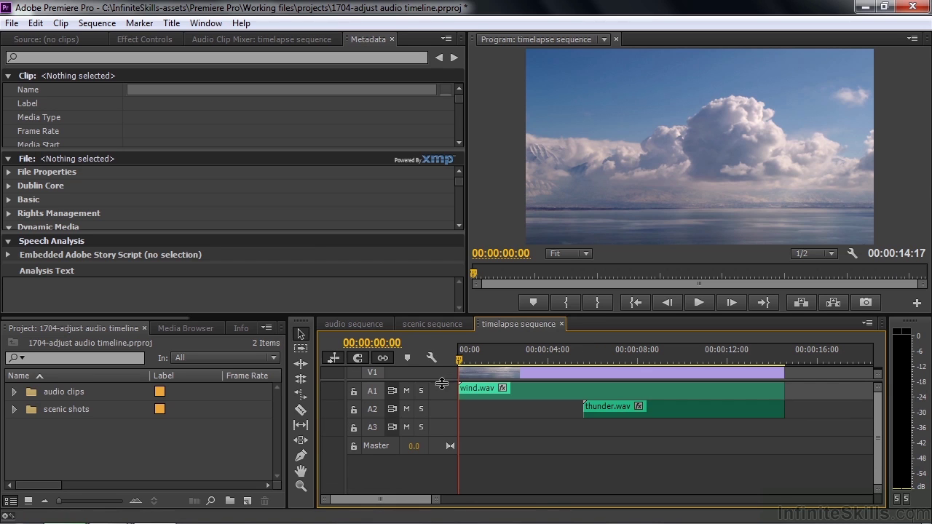
{"action": "left_click_drag", "start_coordinate": [438, 418], "coordinate": [439, 451]}
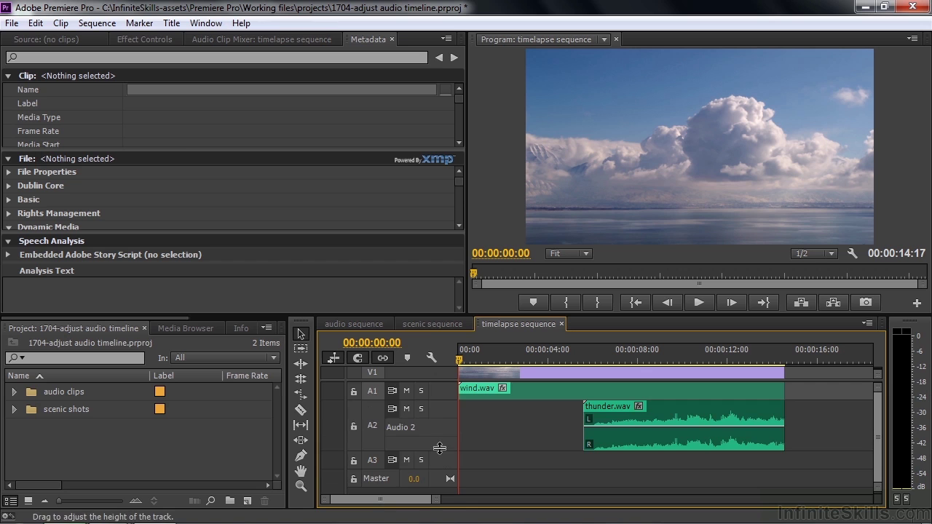
{"action": "left_click_drag", "start_coordinate": [440, 400], "coordinate": [444, 436]}
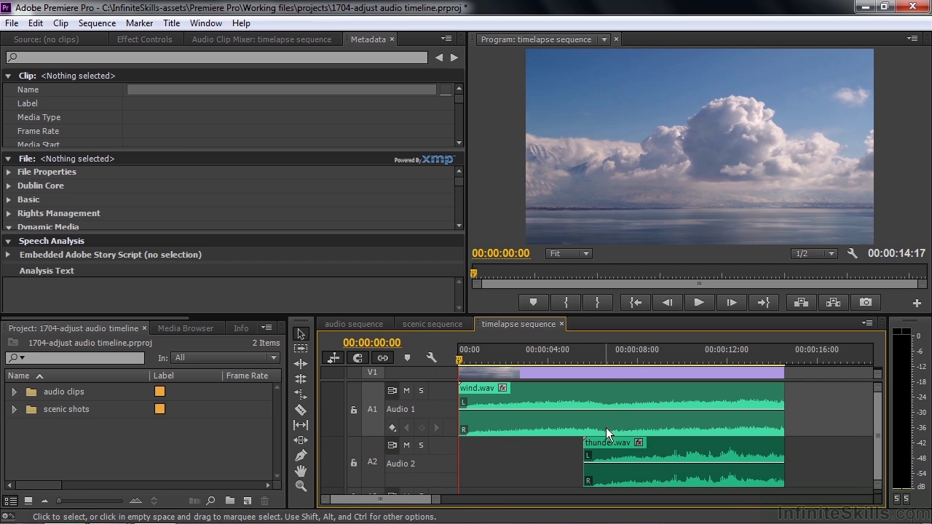
{"action": "left_click", "coordinate": [627, 355]}
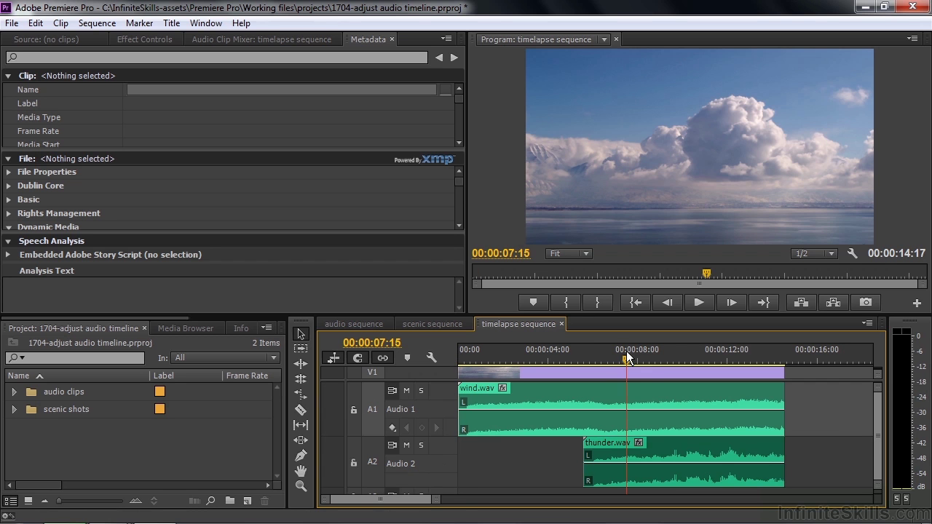
{"action": "key", "text": "space"}
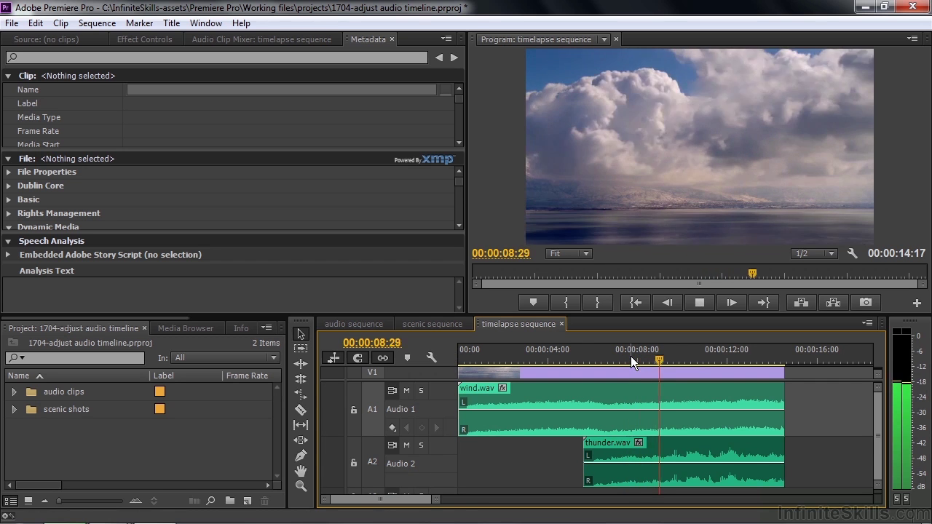
{"action": "key", "text": "space"}
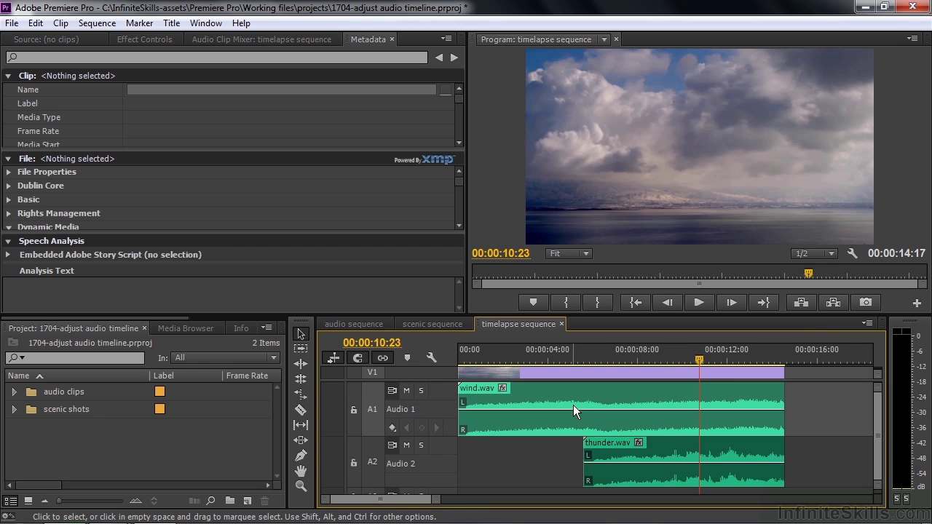
{"action": "left_click", "coordinate": [548, 392]}
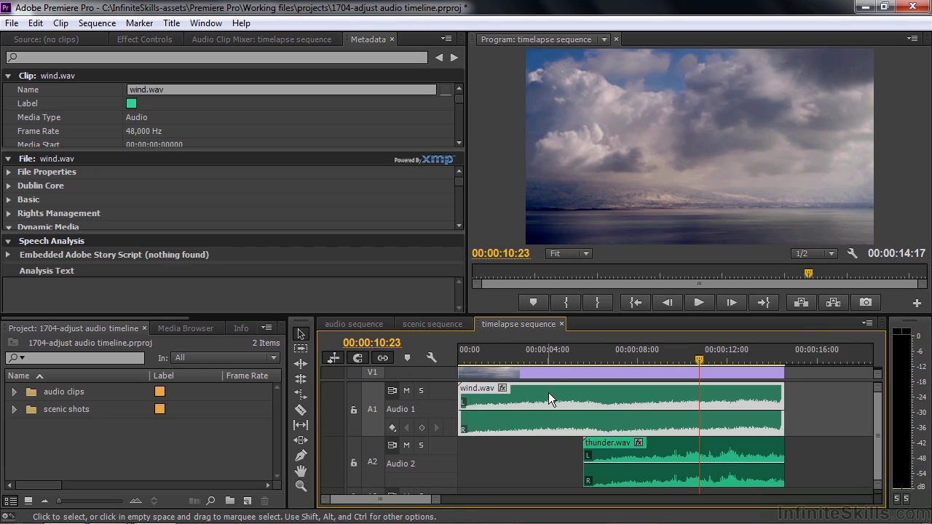
Expand wind.wav's Volume Level in Effect Controls and ramp the clip up from silence at its start
{"action": "left_click", "coordinate": [149, 42]}
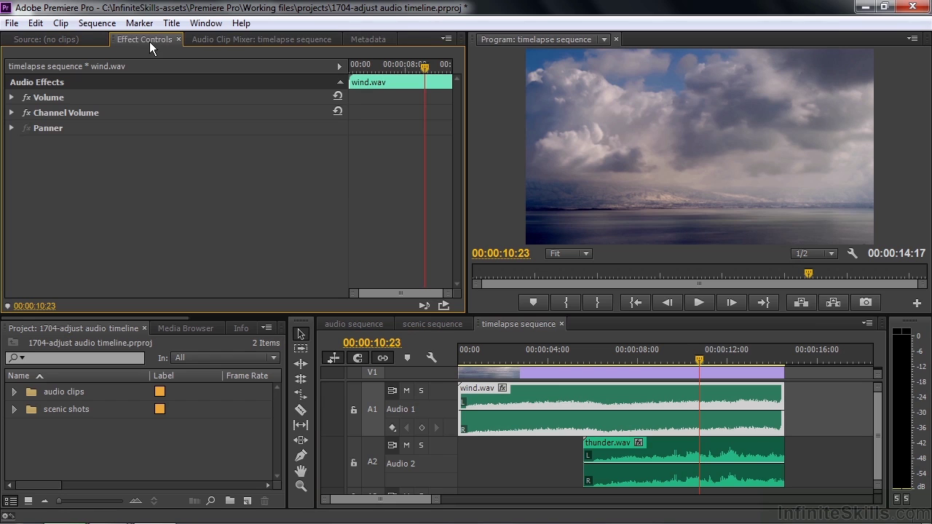
{"action": "left_click", "coordinate": [11, 97]}
{"action": "left_click", "coordinate": [21, 128]}
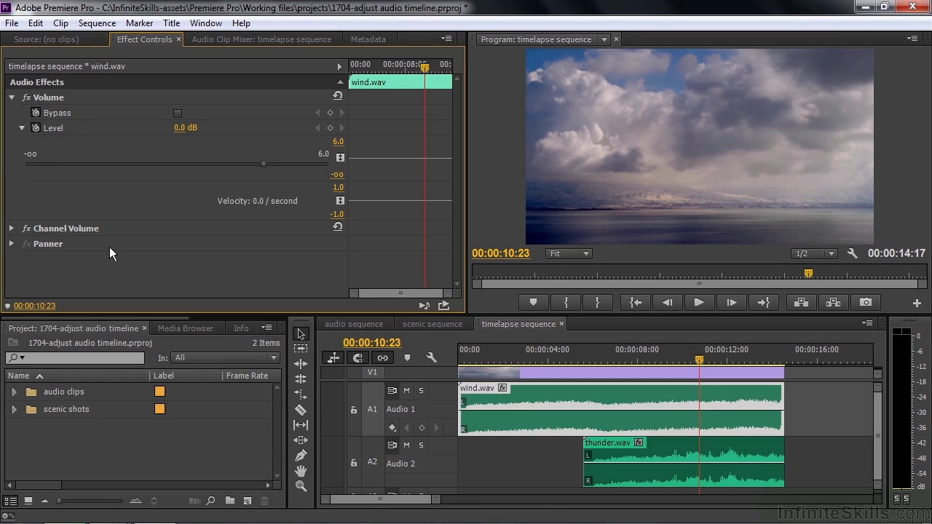
{"action": "left_click", "coordinate": [502, 412], "text": "ctrl"}
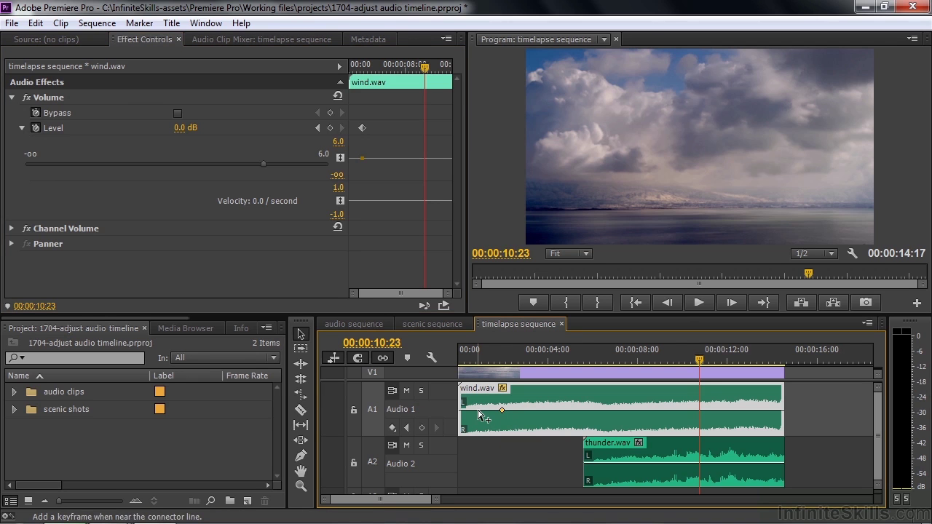
{"action": "left_click_drag", "start_coordinate": [479, 415], "coordinate": [461, 429]}
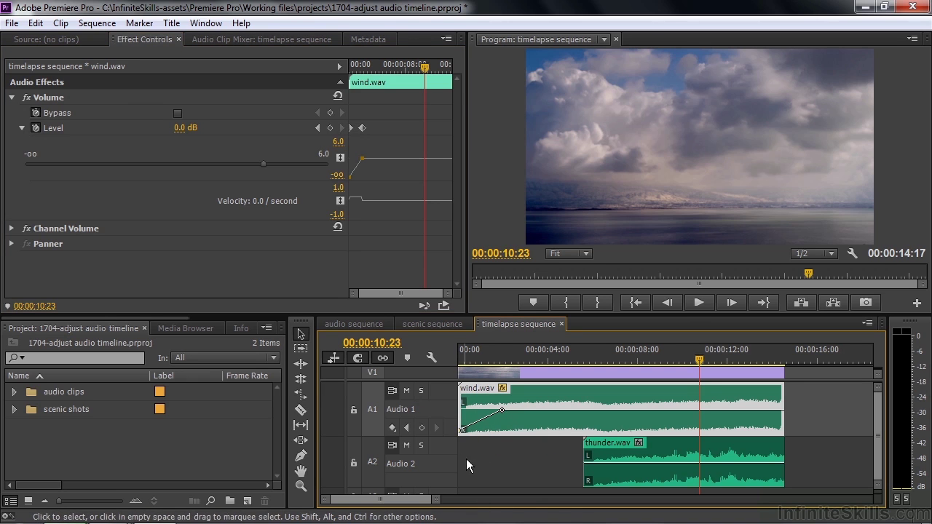
Add keyframes at wind.wav's end, pull the last one down to silence, and make Audio 2 taller
{"action": "left_click", "coordinate": [749, 411], "text": "ctrl"}
{"action": "left_click", "coordinate": [769, 415], "text": "ctrl"}
{"action": "left_click_drag", "start_coordinate": [770, 415], "coordinate": [782, 431]}
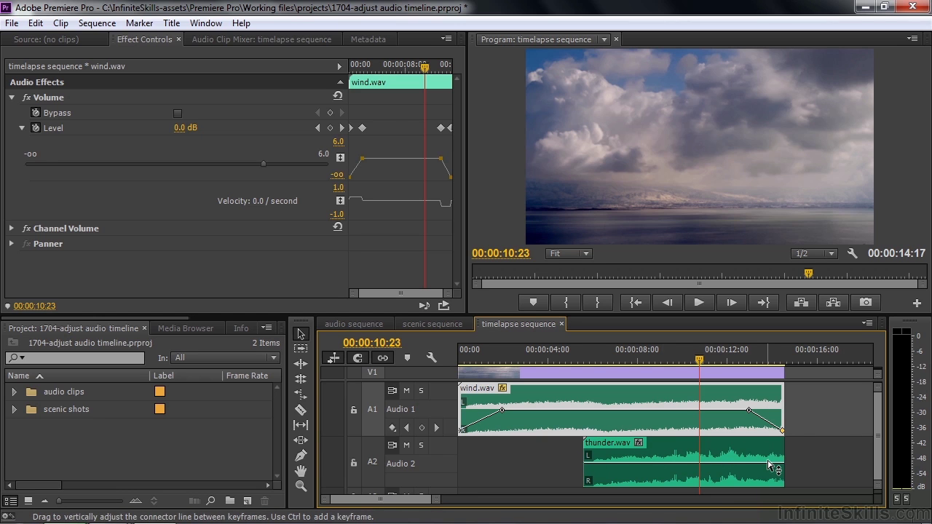
{"action": "mouse_move", "coordinate": [876, 449]}
{"action": "left_mouse_down"}
{"action": "mouse_move", "coordinate": [879, 465]}
{"action": "mouse_move", "coordinate": [879, 453]}
{"action": "left_mouse_up"}
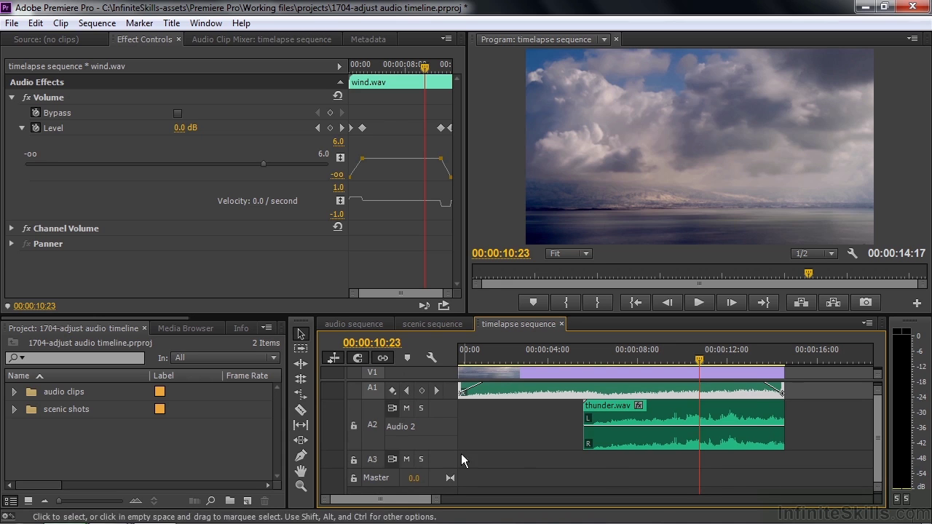
{"action": "left_click_drag", "start_coordinate": [446, 450], "coordinate": [446, 475]}
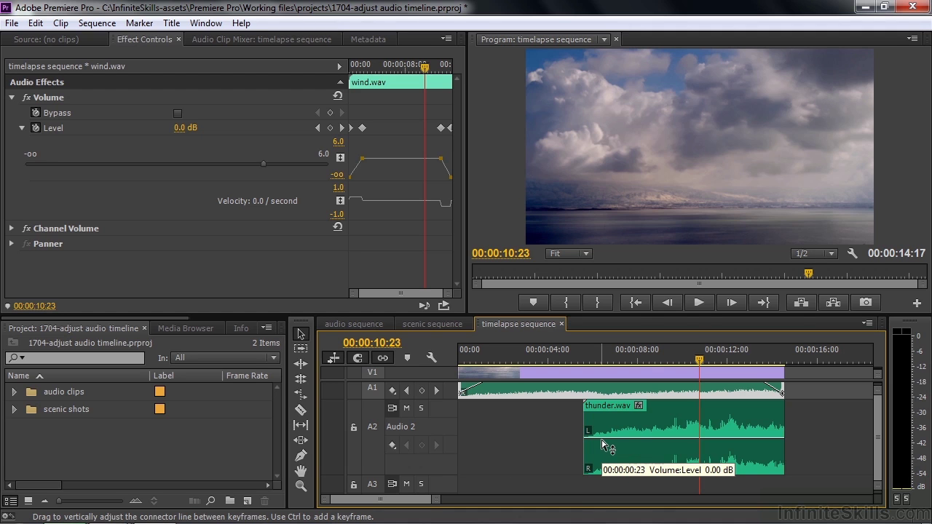
Switch thunder.wav's displayed clip property from Volume Level to Panner > Balance
{"action": "right_click", "coordinate": [637, 405]}
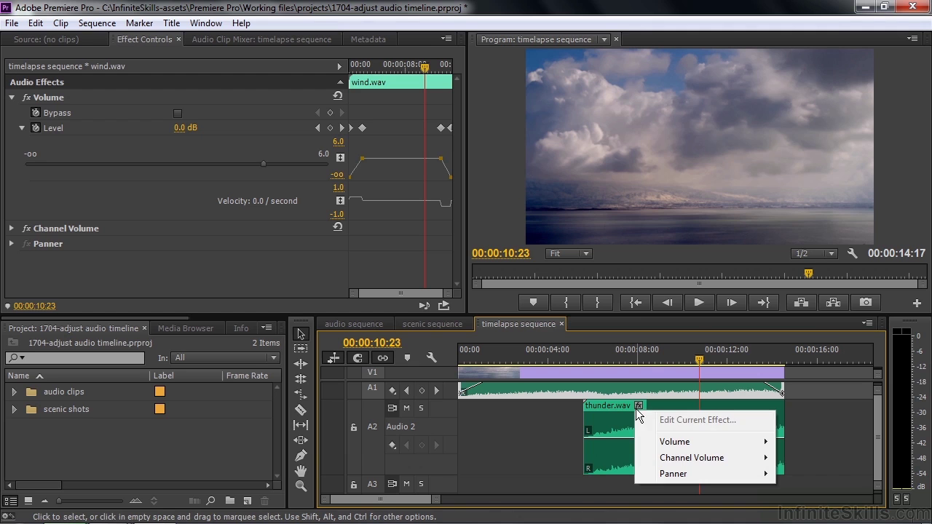
{"action": "mouse_move", "coordinate": [669, 474]}
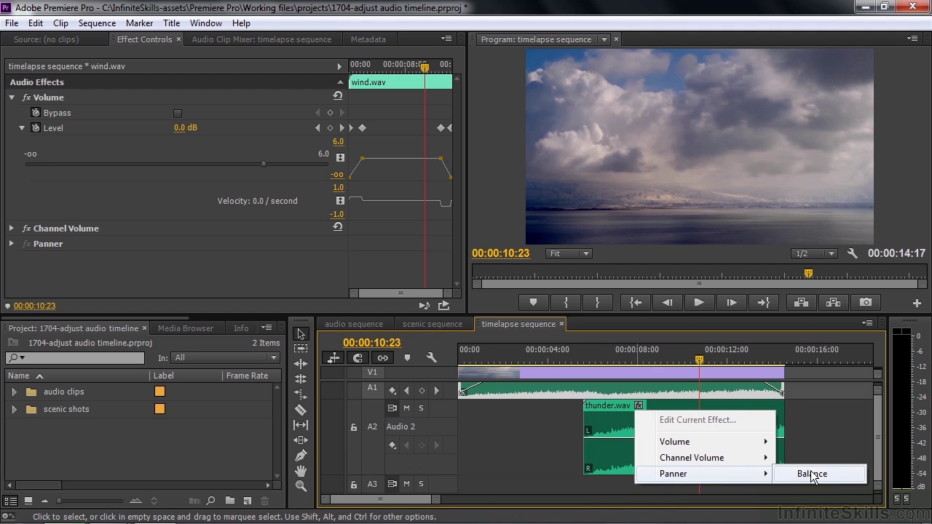
{"action": "mouse_move", "coordinate": [727, 441]}
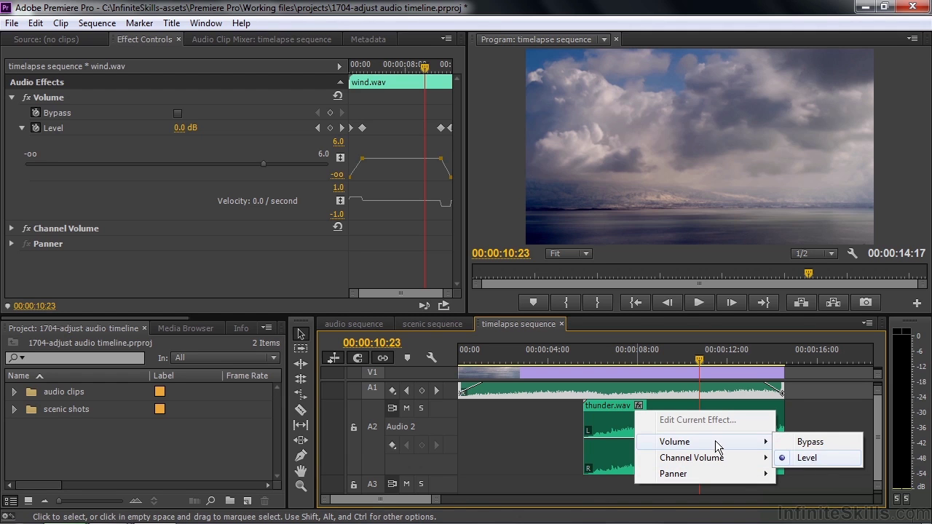
{"action": "mouse_move", "coordinate": [709, 477]}
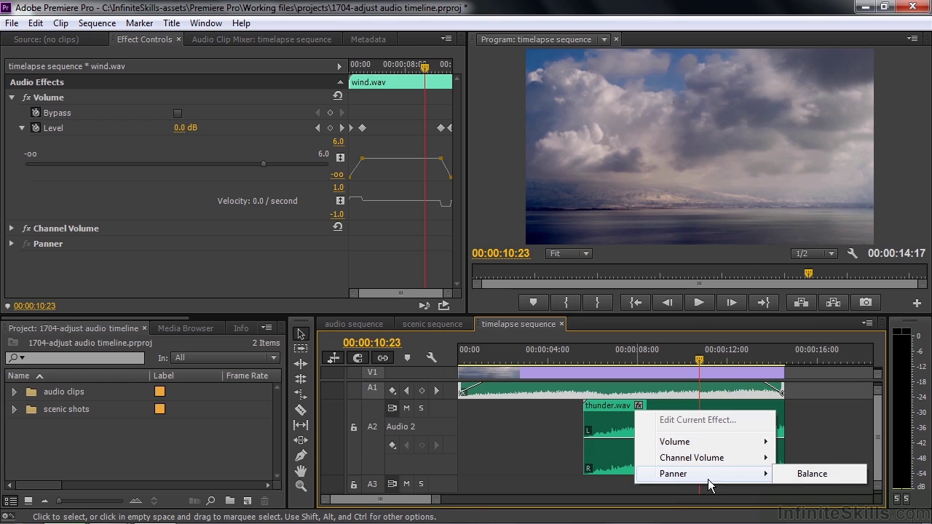
{"action": "left_click", "coordinate": [815, 475]}
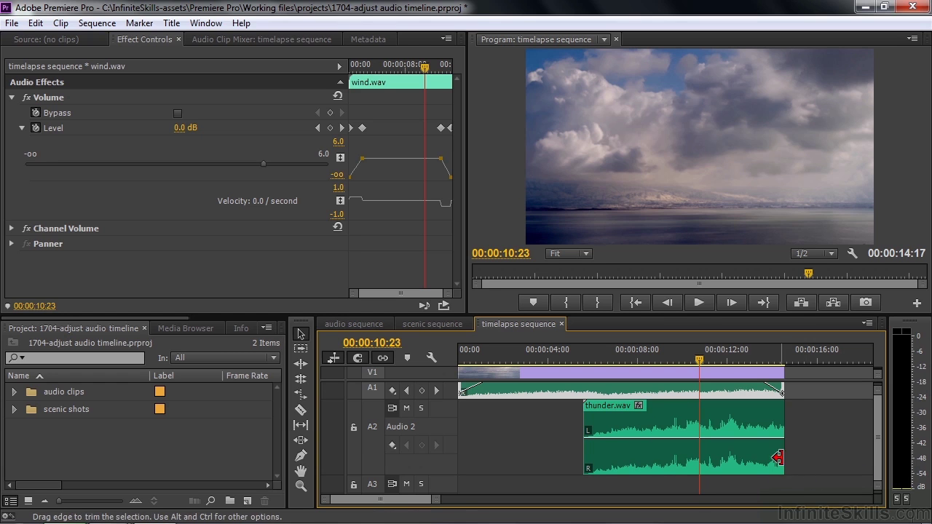
{"action": "left_click", "coordinate": [638, 406]}
{"action": "mouse_move", "coordinate": [659, 453]}
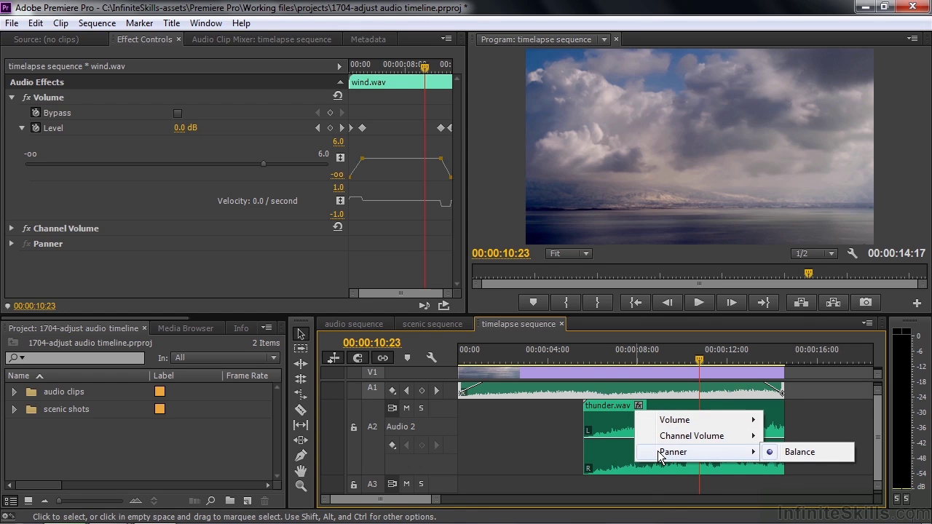
{"action": "left_click", "coordinate": [633, 447]}
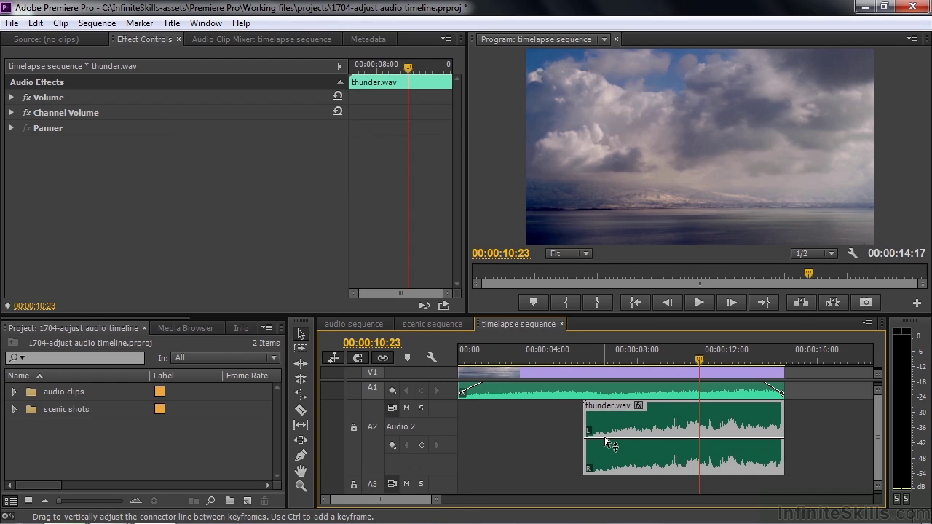
Add balance keyframes at both ends of thunder.wav at opposite extremes, then solo Audio 2
{"action": "left_click", "coordinate": [604, 438], "text": "ctrl"}
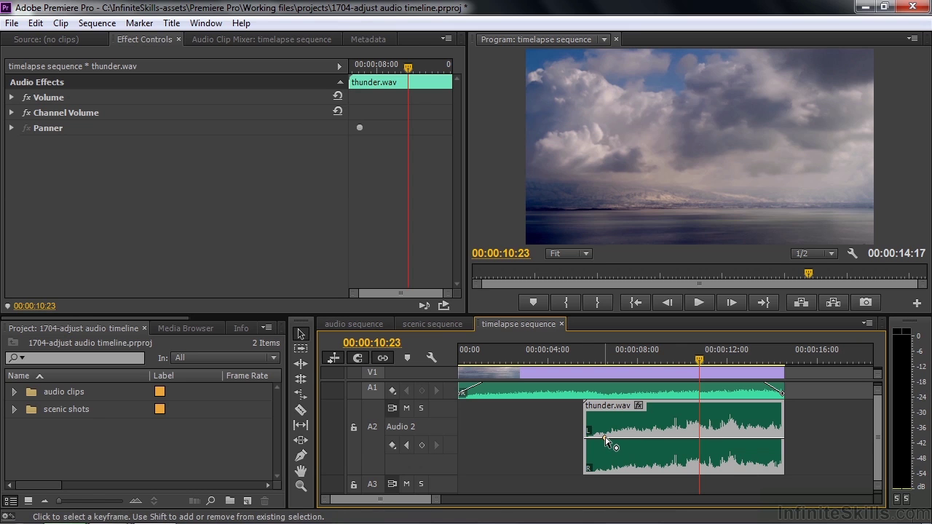
{"action": "left_click_drag", "start_coordinate": [605, 440], "coordinate": [591, 481]}
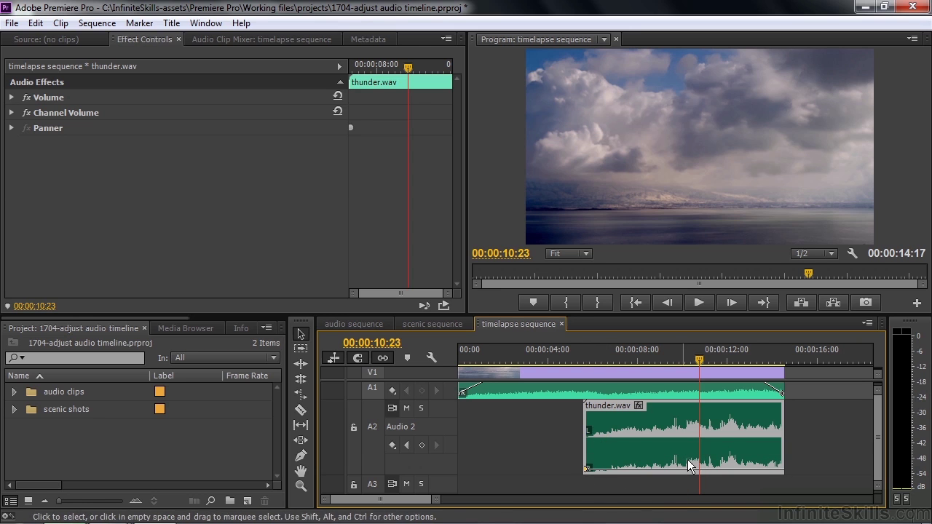
{"action": "left_click", "coordinate": [758, 474], "text": "ctrl"}
{"action": "left_click_drag", "start_coordinate": [759, 474], "coordinate": [782, 405]}
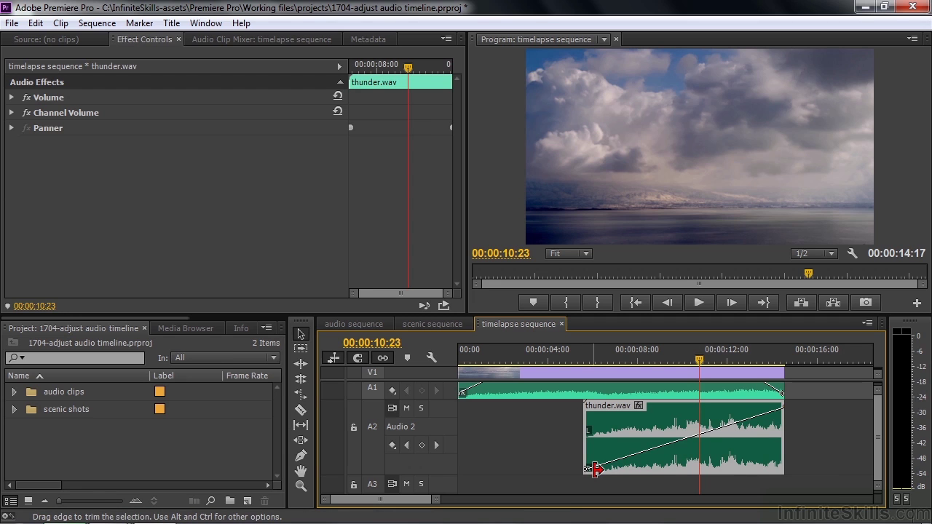
{"action": "left_click", "coordinate": [421, 408]}
{"action": "left_click", "coordinate": [586, 355]}
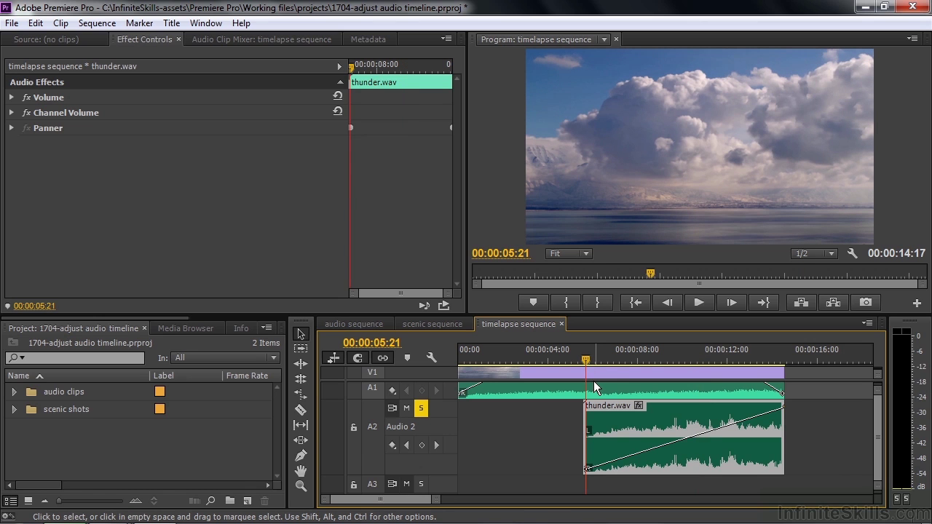
Preview the pan, then move thunder.wav's balance keyframes to 00:00:07:17 and 00:00:12:22
{"action": "key", "text": "space"}
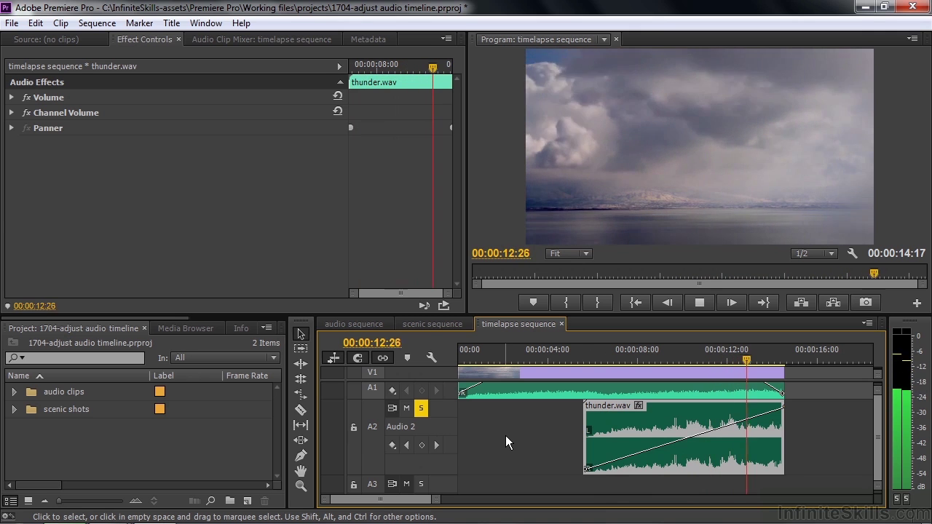
{"action": "key", "text": "space"}
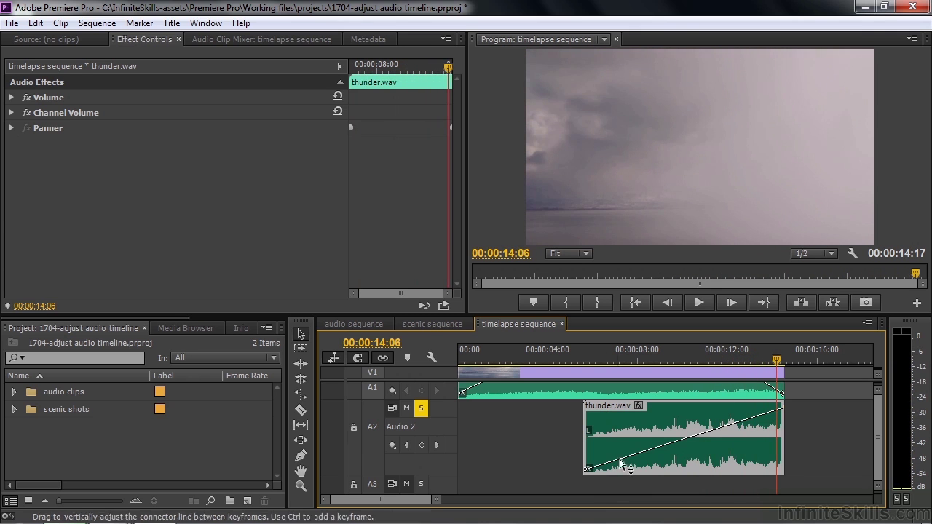
{"action": "left_click_drag", "start_coordinate": [783, 408], "coordinate": [744, 408]}
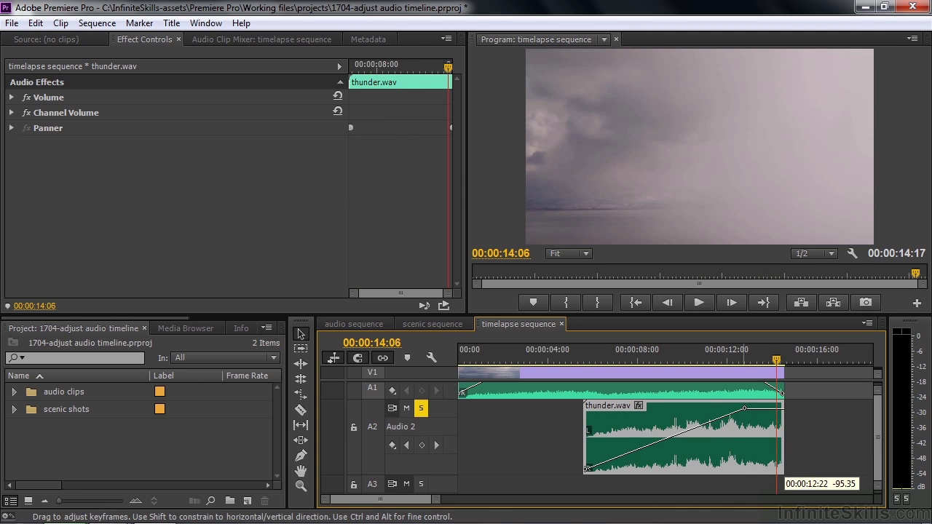
{"action": "left_click_drag", "start_coordinate": [588, 468], "coordinate": [628, 468]}
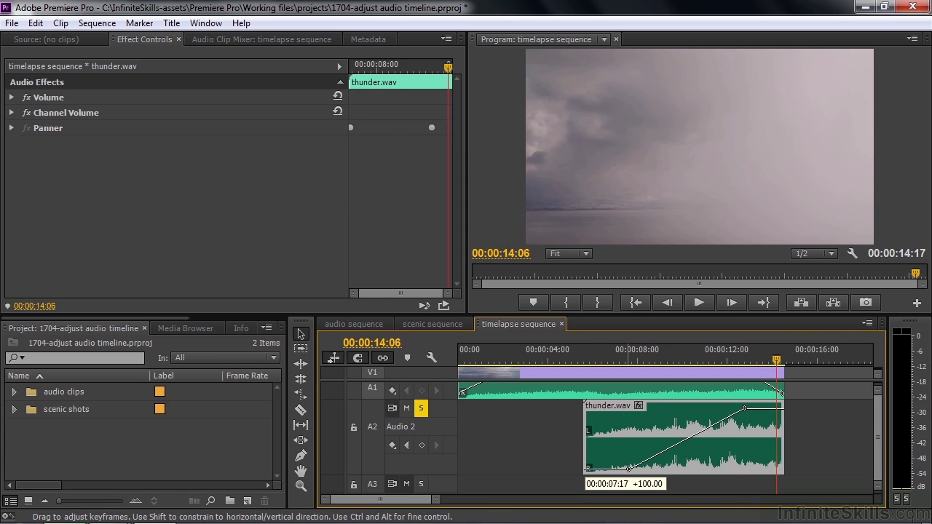
{"action": "left_click_drag", "start_coordinate": [628, 468], "coordinate": [628, 468]}
{"action": "left_click", "coordinate": [636, 404]}
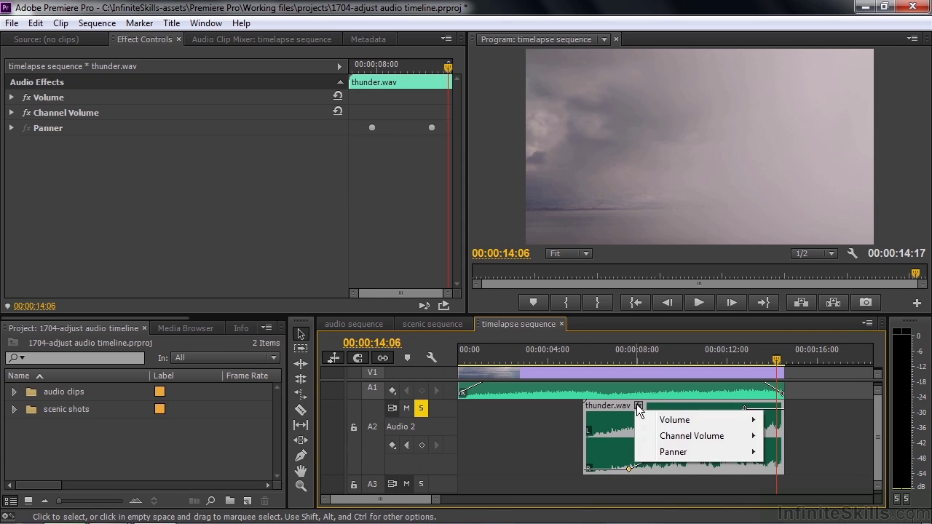
Show thunder.wav's volume Level, keyframe it at 13:14 and 14:01, drop the last to silence, and preview
{"action": "mouse_move", "coordinate": [728, 421]}
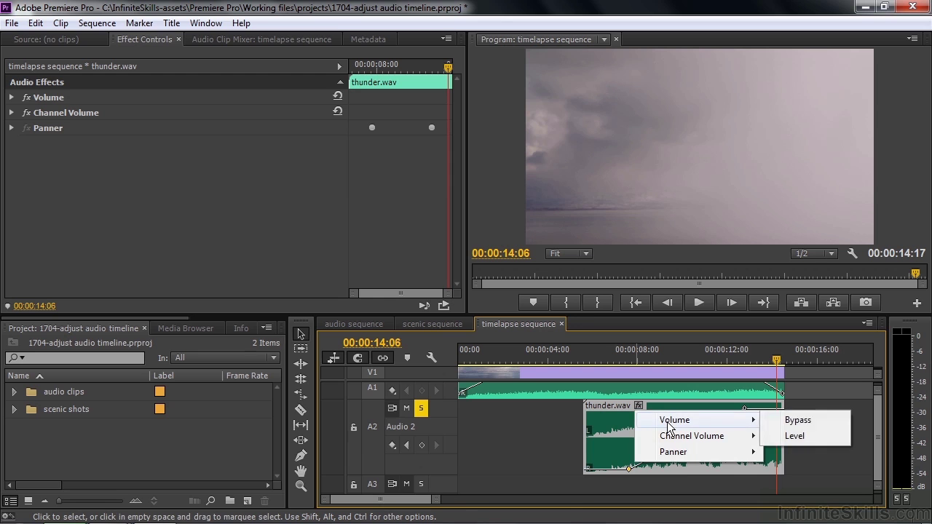
{"action": "left_click", "coordinate": [794, 436]}
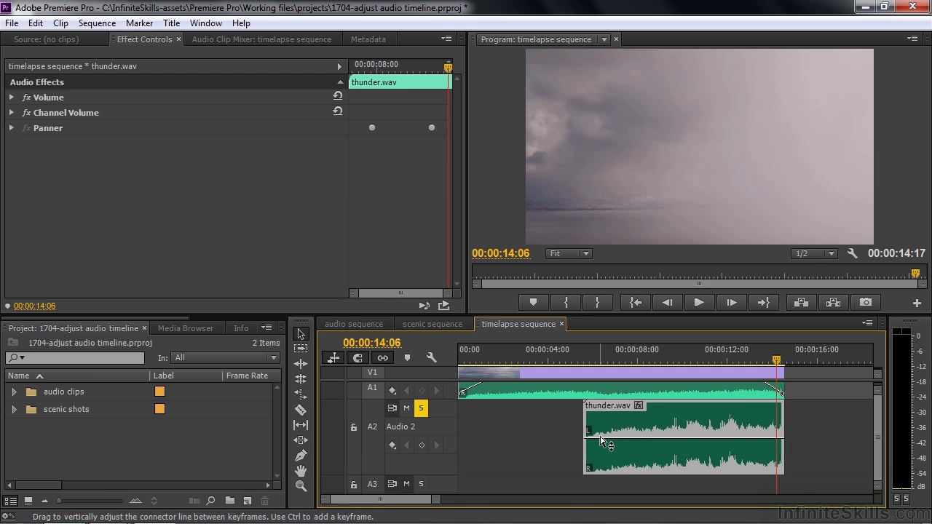
{"action": "mouse_move", "coordinate": [601, 440]}
{"action": "left_click", "coordinate": [776, 362]}
{"action": "mouse_move", "coordinate": [776, 361]}
{"action": "left_mouse_down"}
{"action": "mouse_move", "coordinate": [760, 361]}
{"action": "mouse_move", "coordinate": [773, 368]}
{"action": "left_mouse_up"}
{"action": "left_click", "coordinate": [422, 445]}
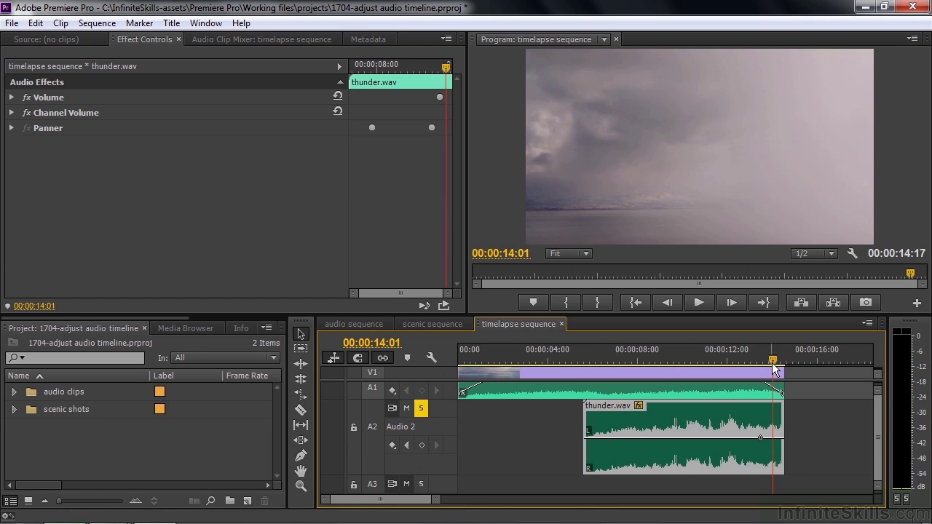
{"action": "left_click", "coordinate": [421, 445]}
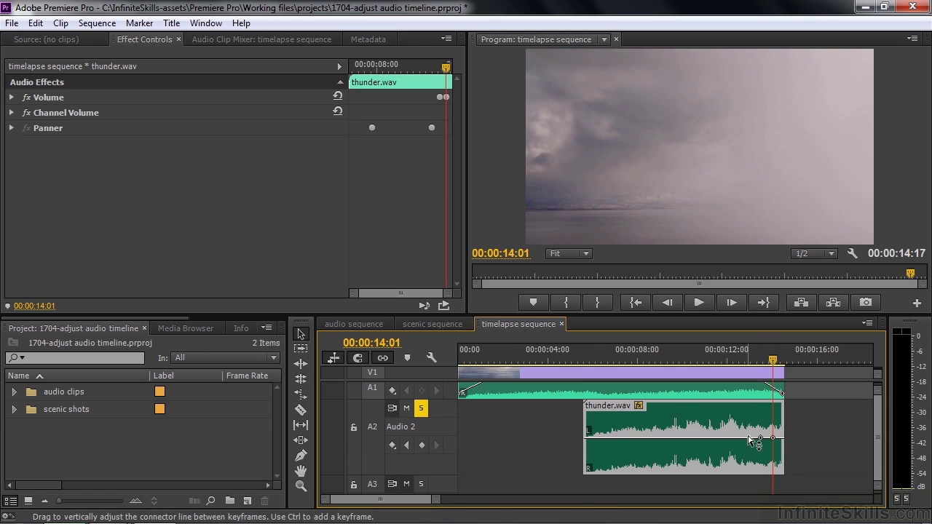
{"action": "left_click_drag", "start_coordinate": [776, 438], "coordinate": [776, 470]}
{"action": "left_click_drag", "start_coordinate": [764, 353], "coordinate": [760, 355]}
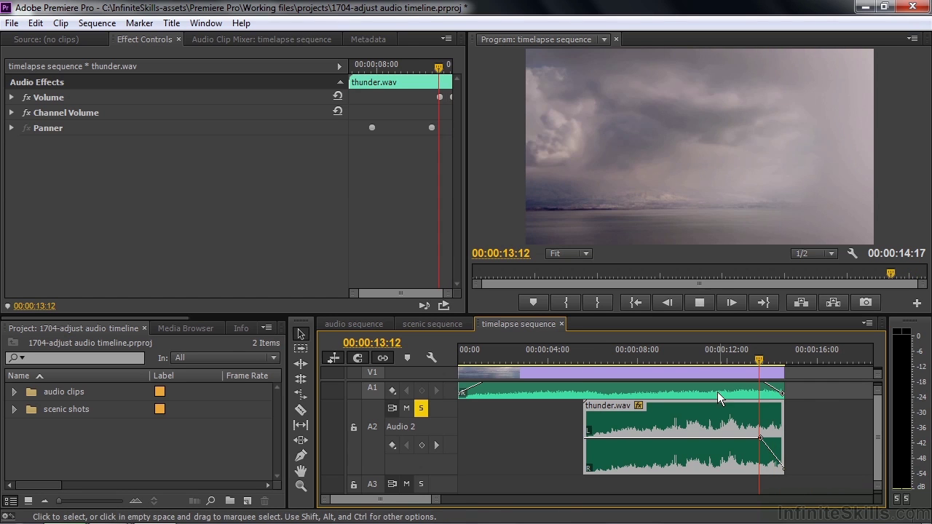
{"action": "key", "text": "space"}
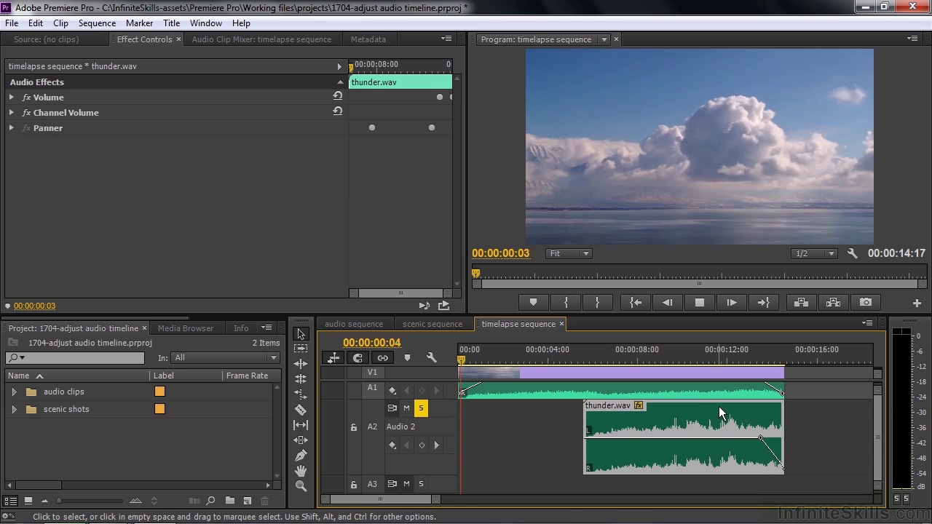